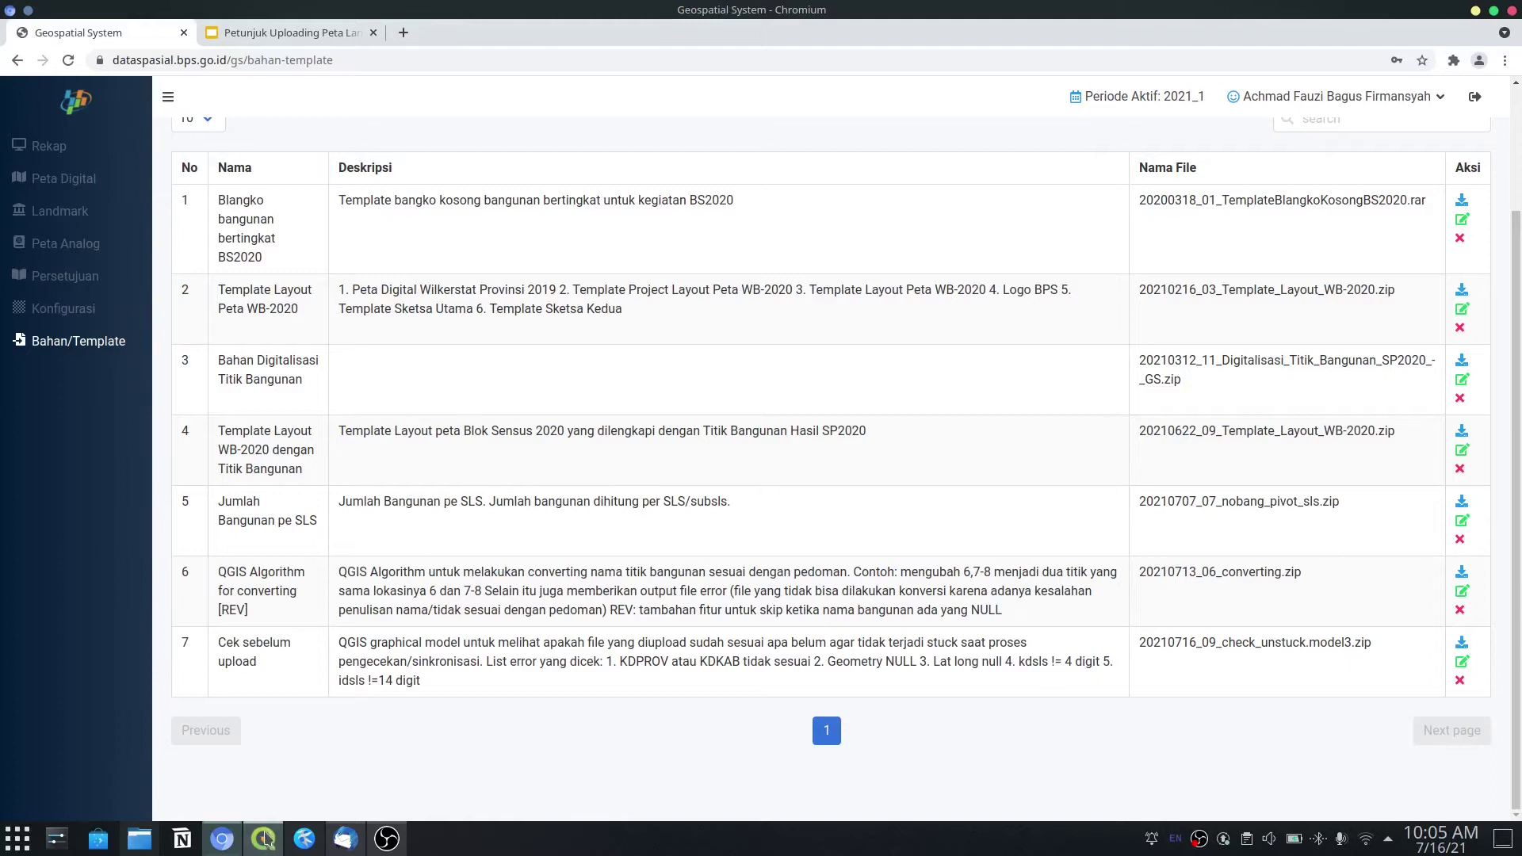
Switch to QGIS and open the check_unstuck.model3 model from the Documents folder in the Graphical Modeler
click(263, 839)
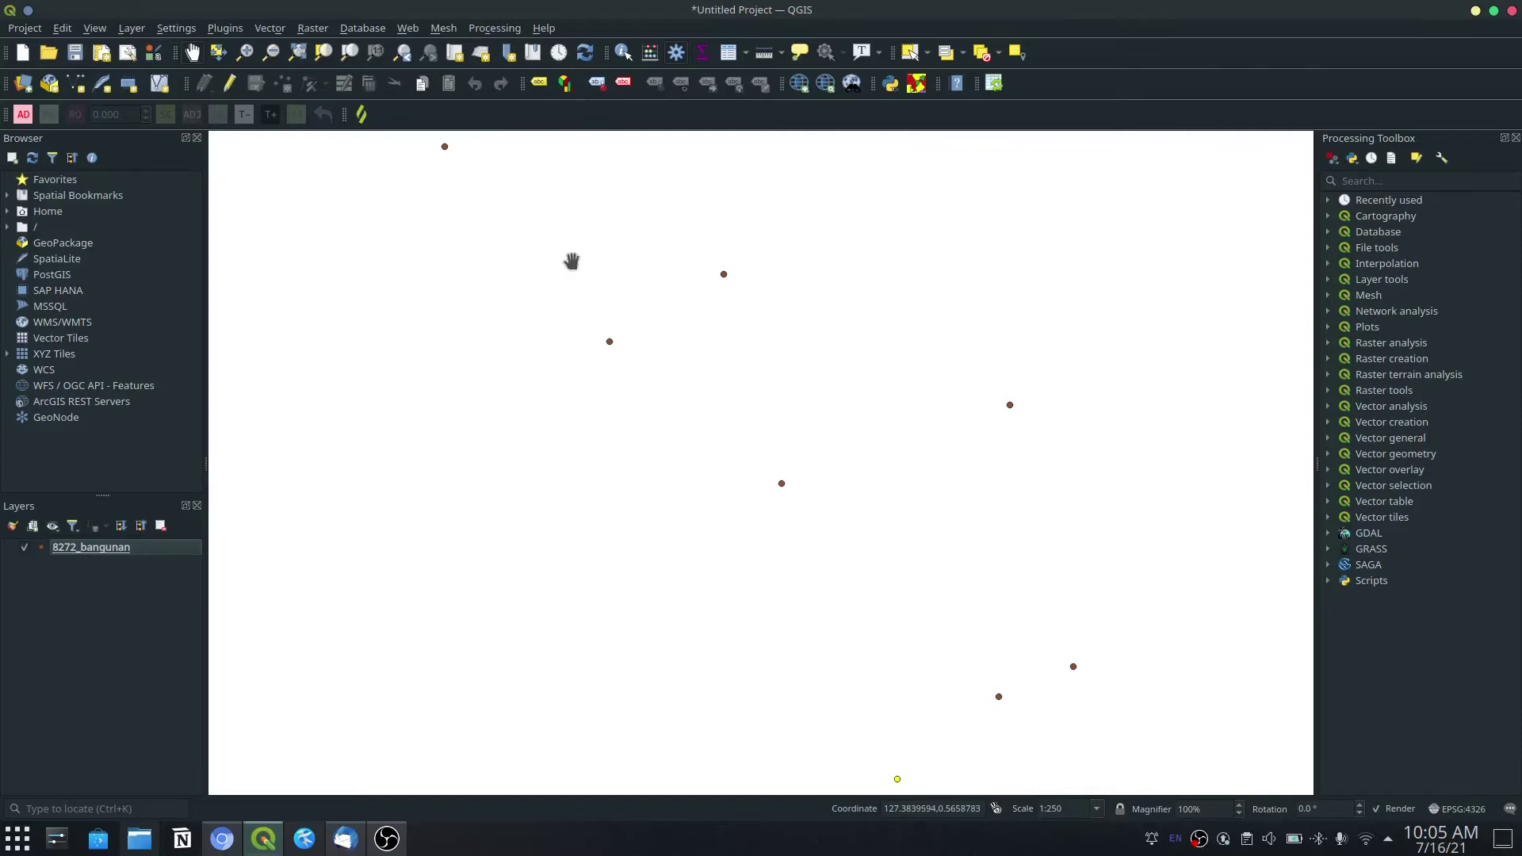
click(493, 32)
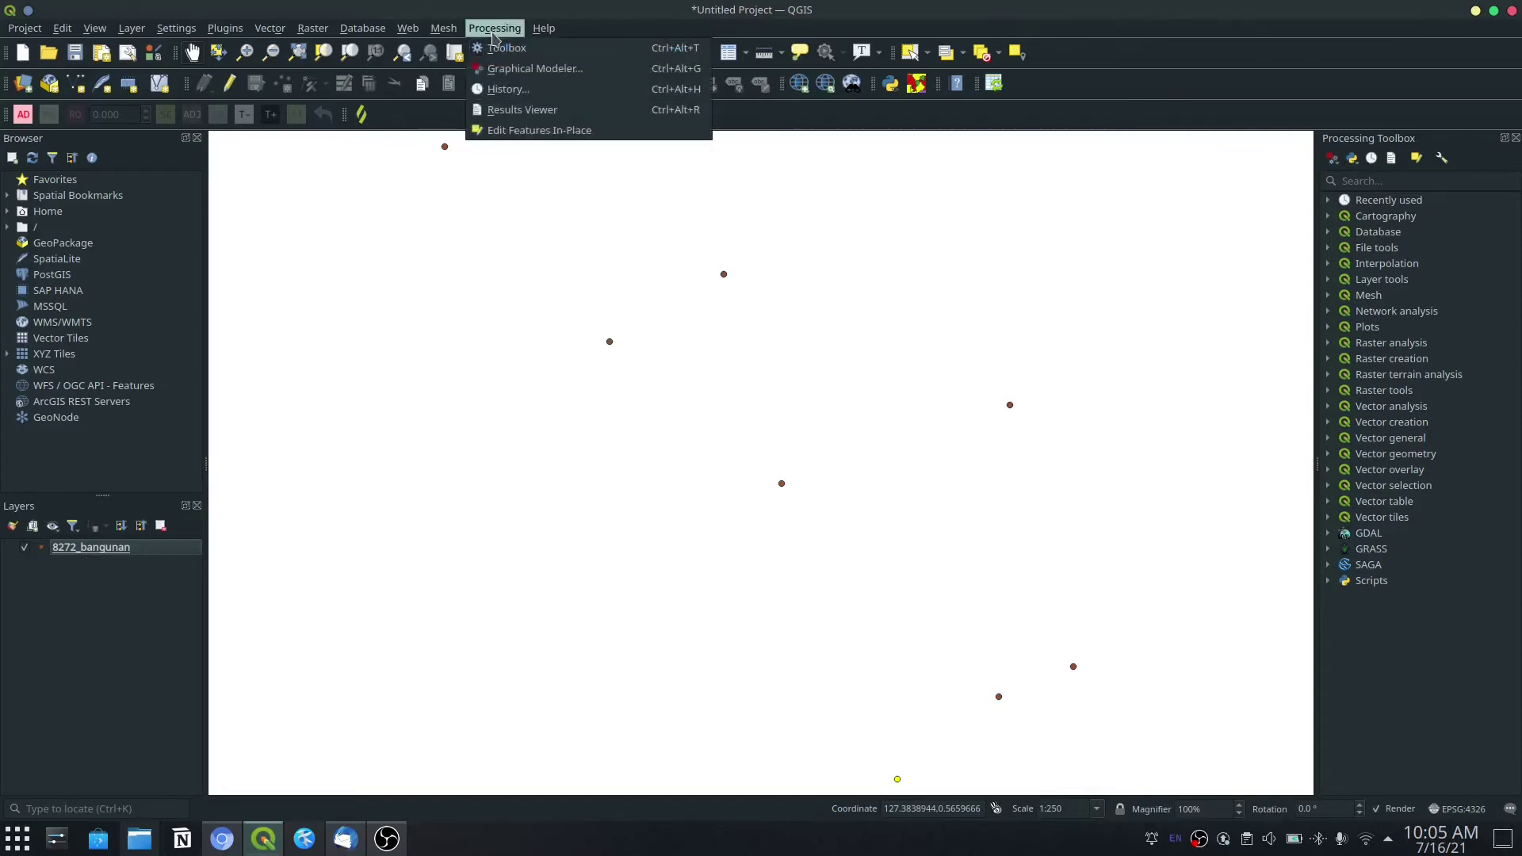
click(524, 71)
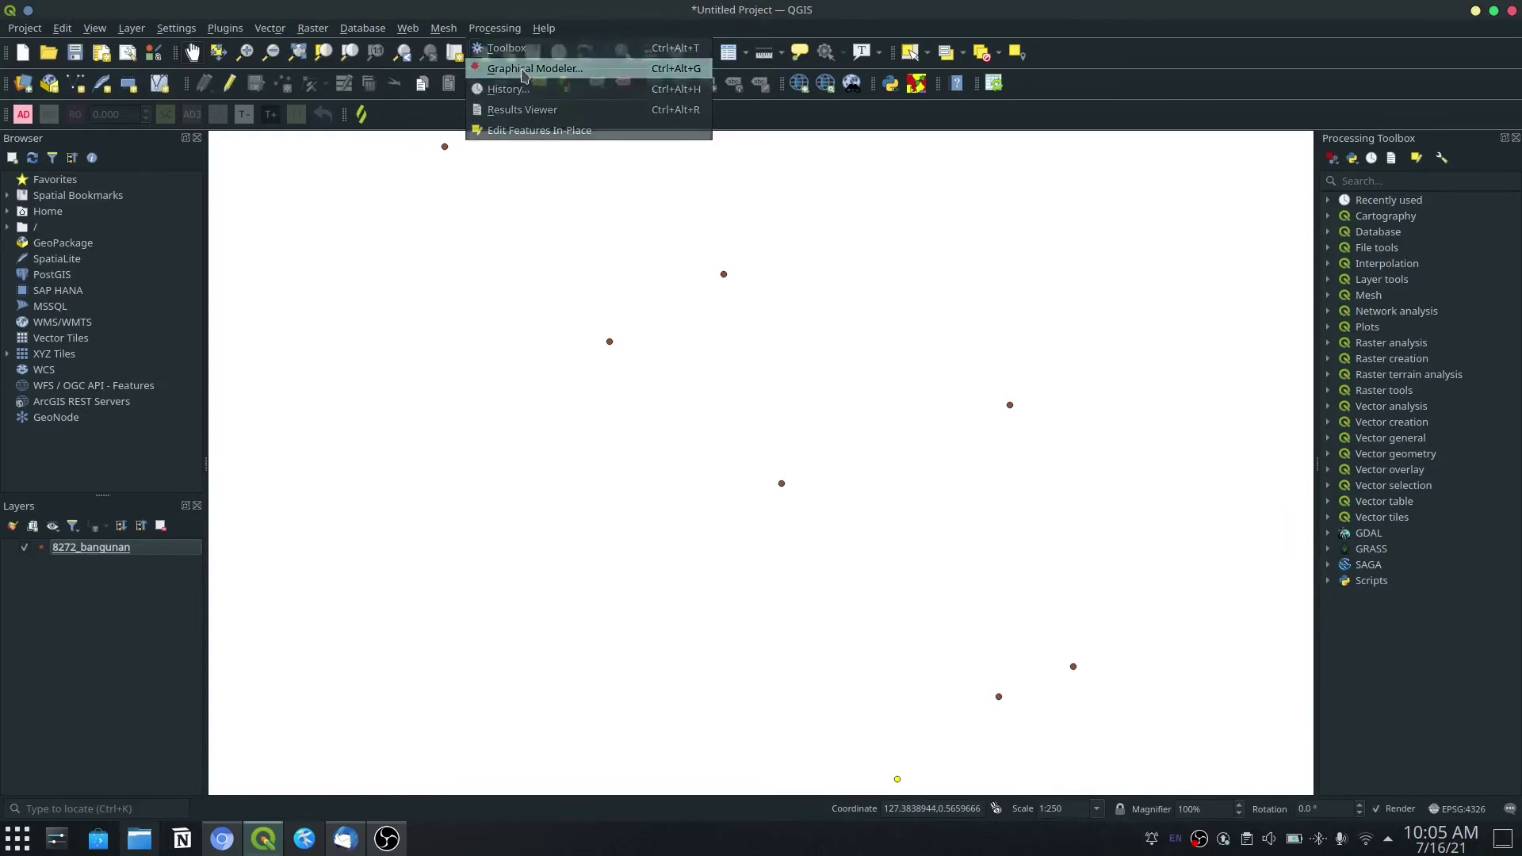
drag(798, 120, 680, 125)
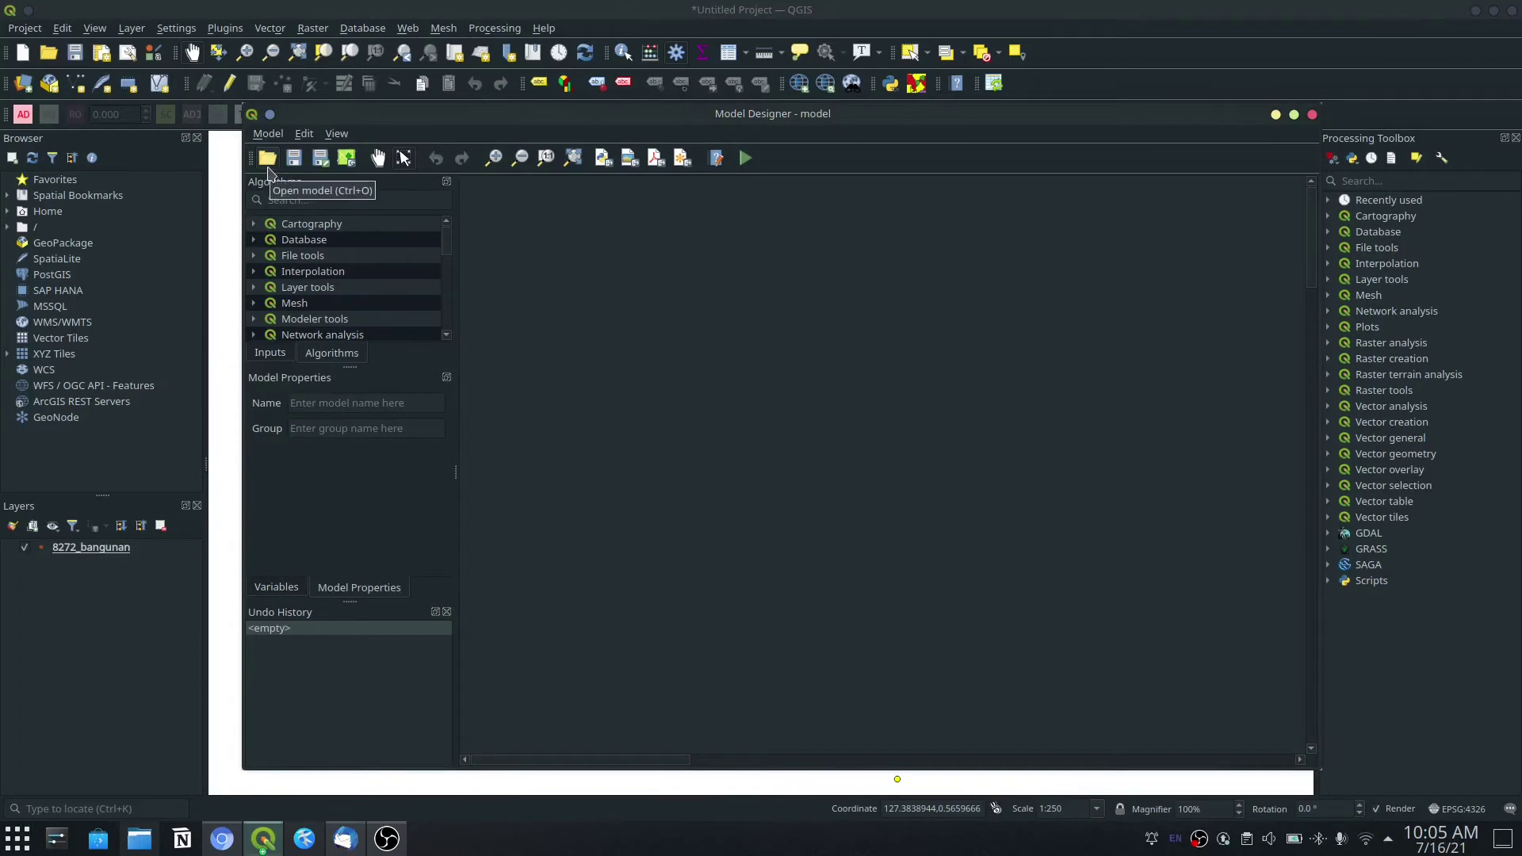
click(268, 159)
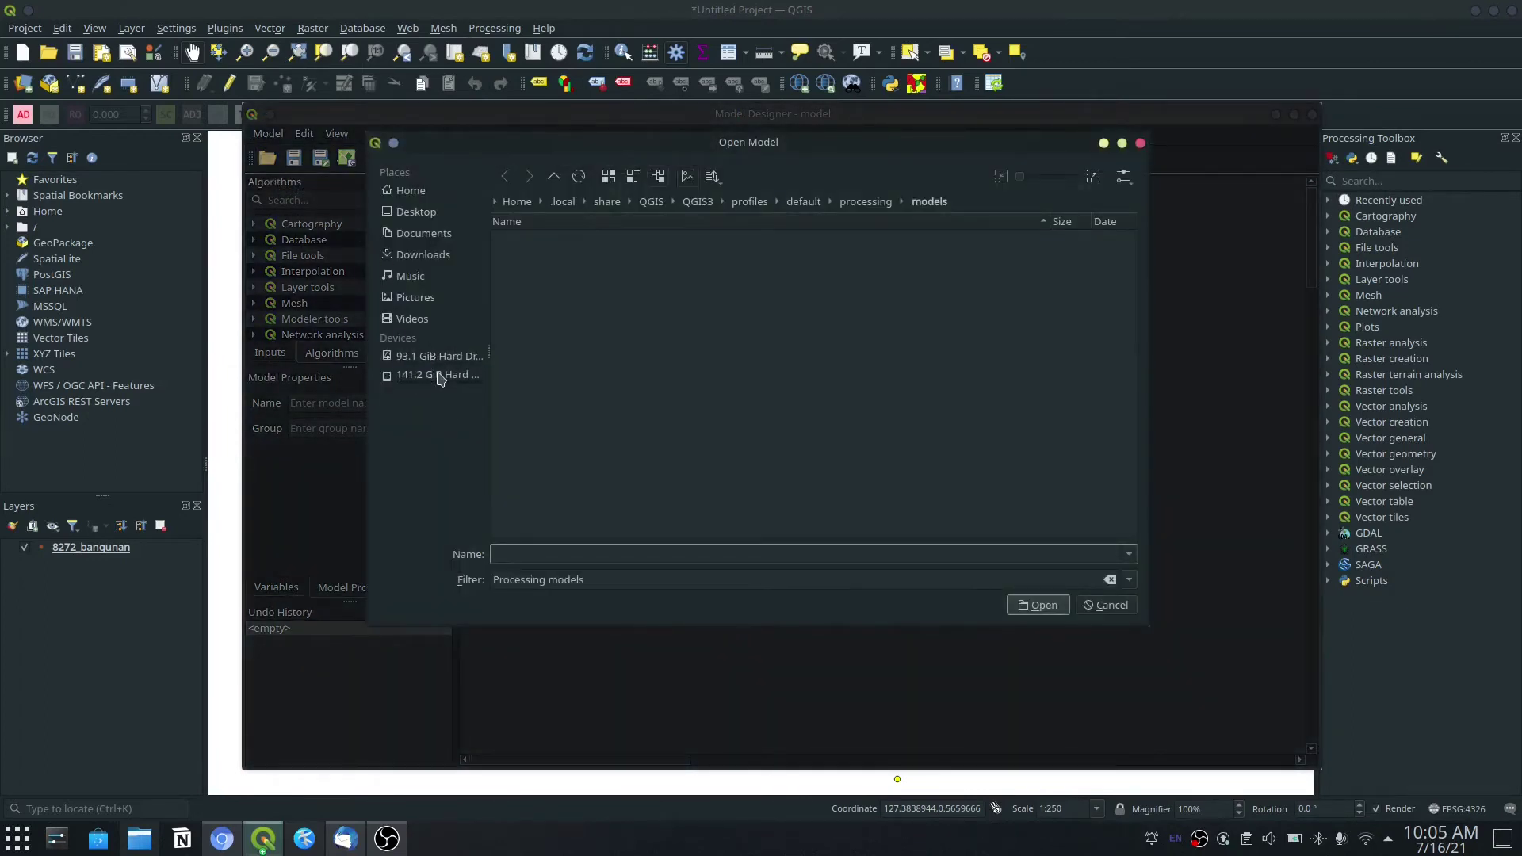
click(426, 236)
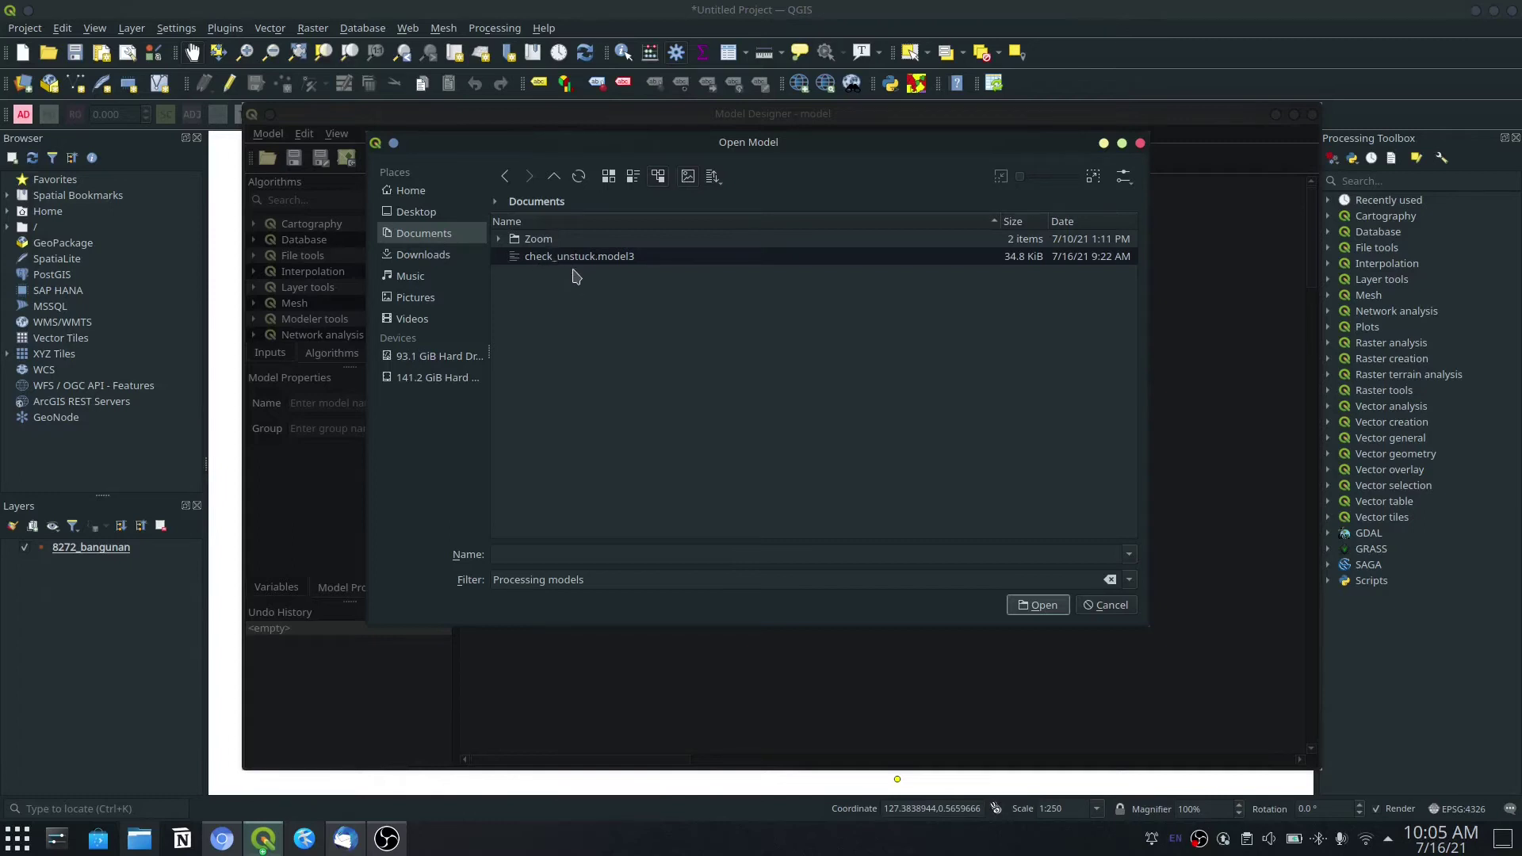
double_click(631, 258)
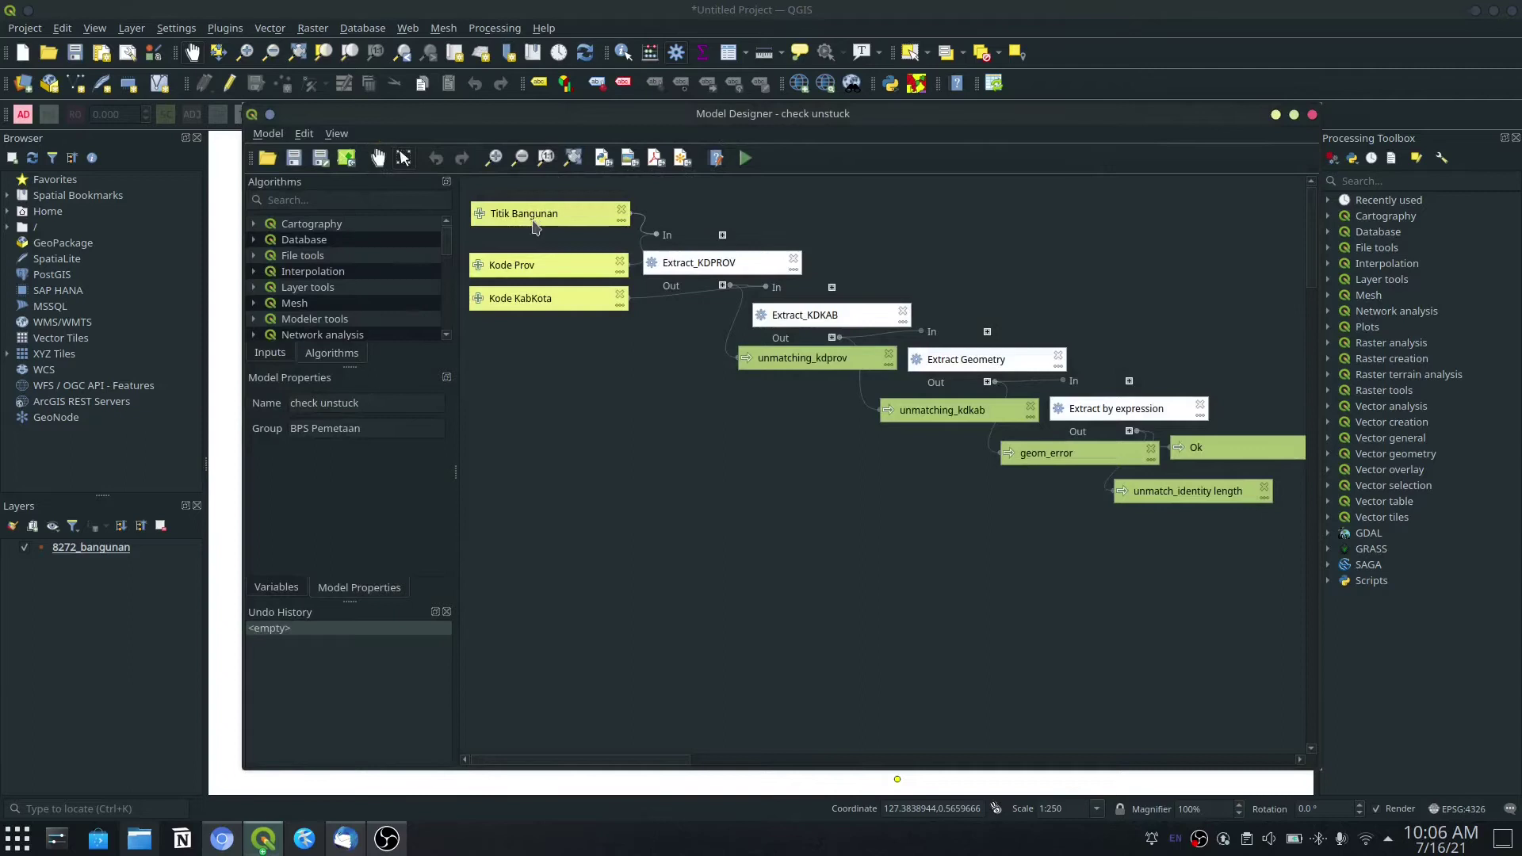
Run the check unstuck model with Kode KabKota 72, Kode Prov 82 and 8272_bangunan as Titik Bangunan, and minimize the Model Designer
click(745, 159)
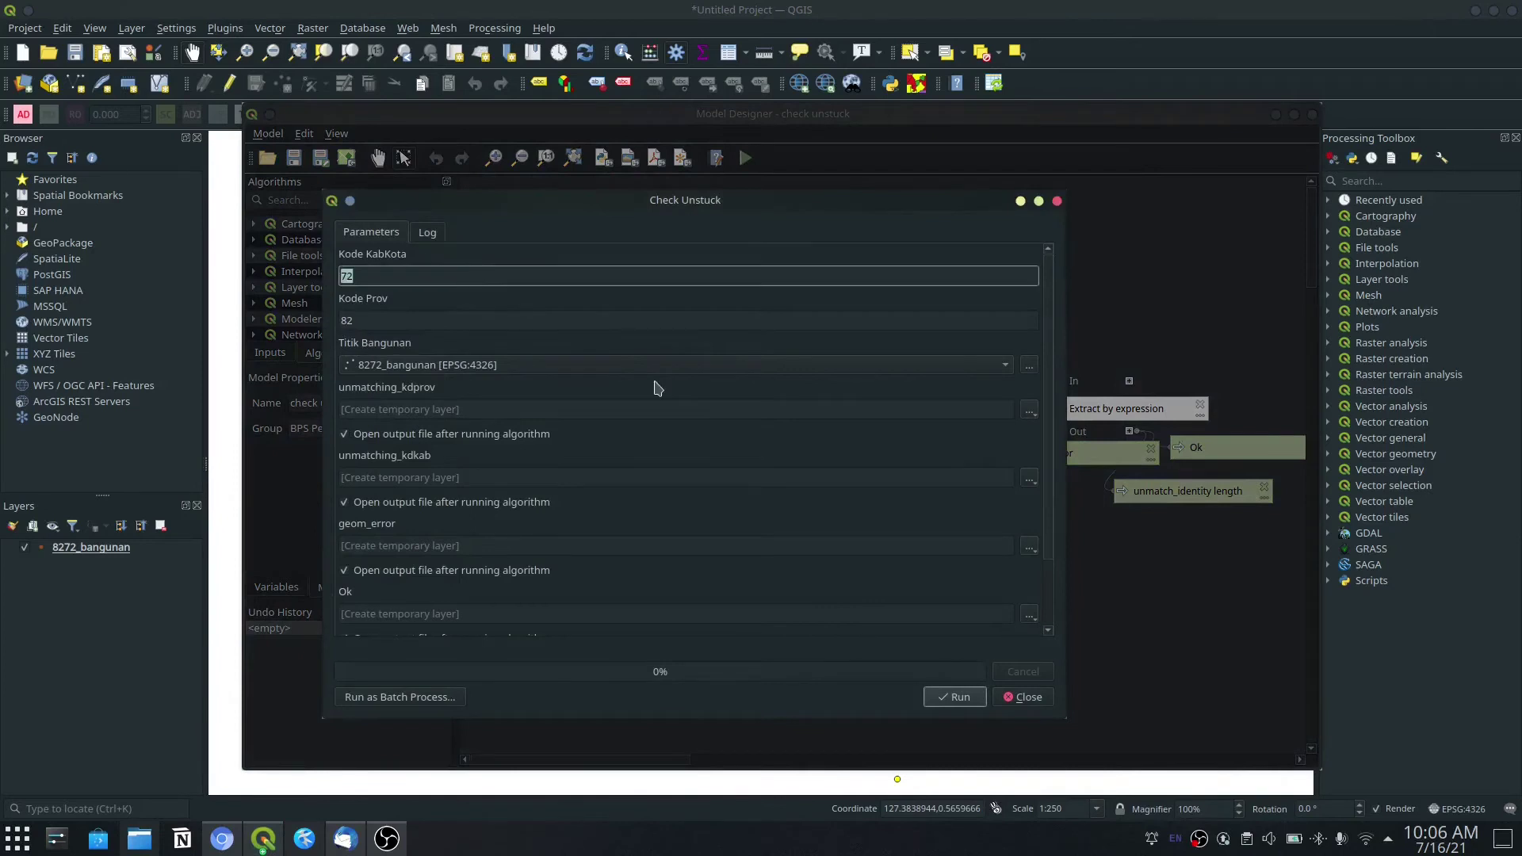
key(BackSpace)
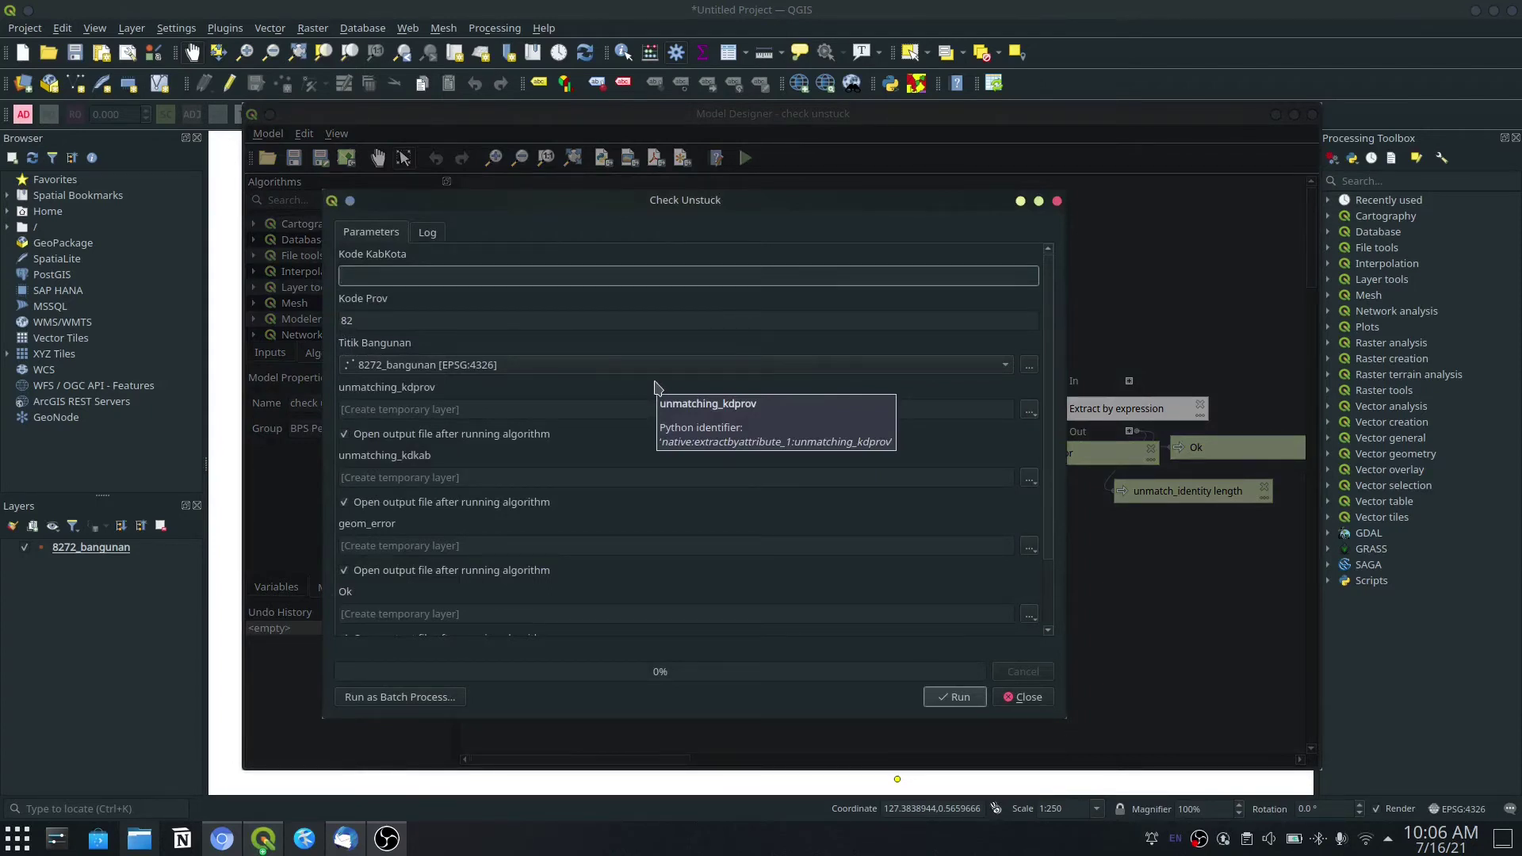
click(581, 322)
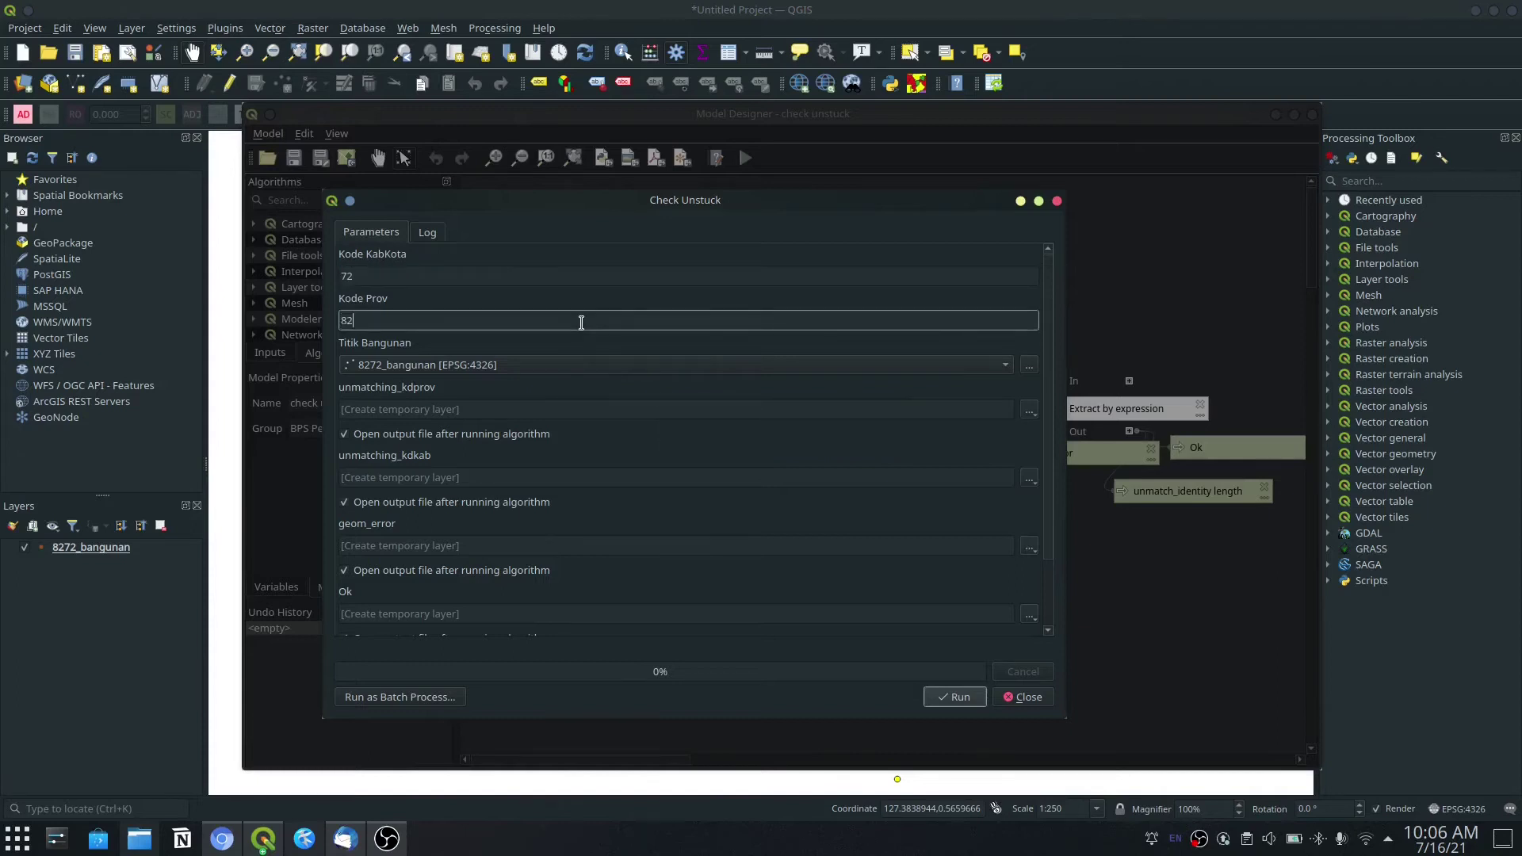
click(584, 366)
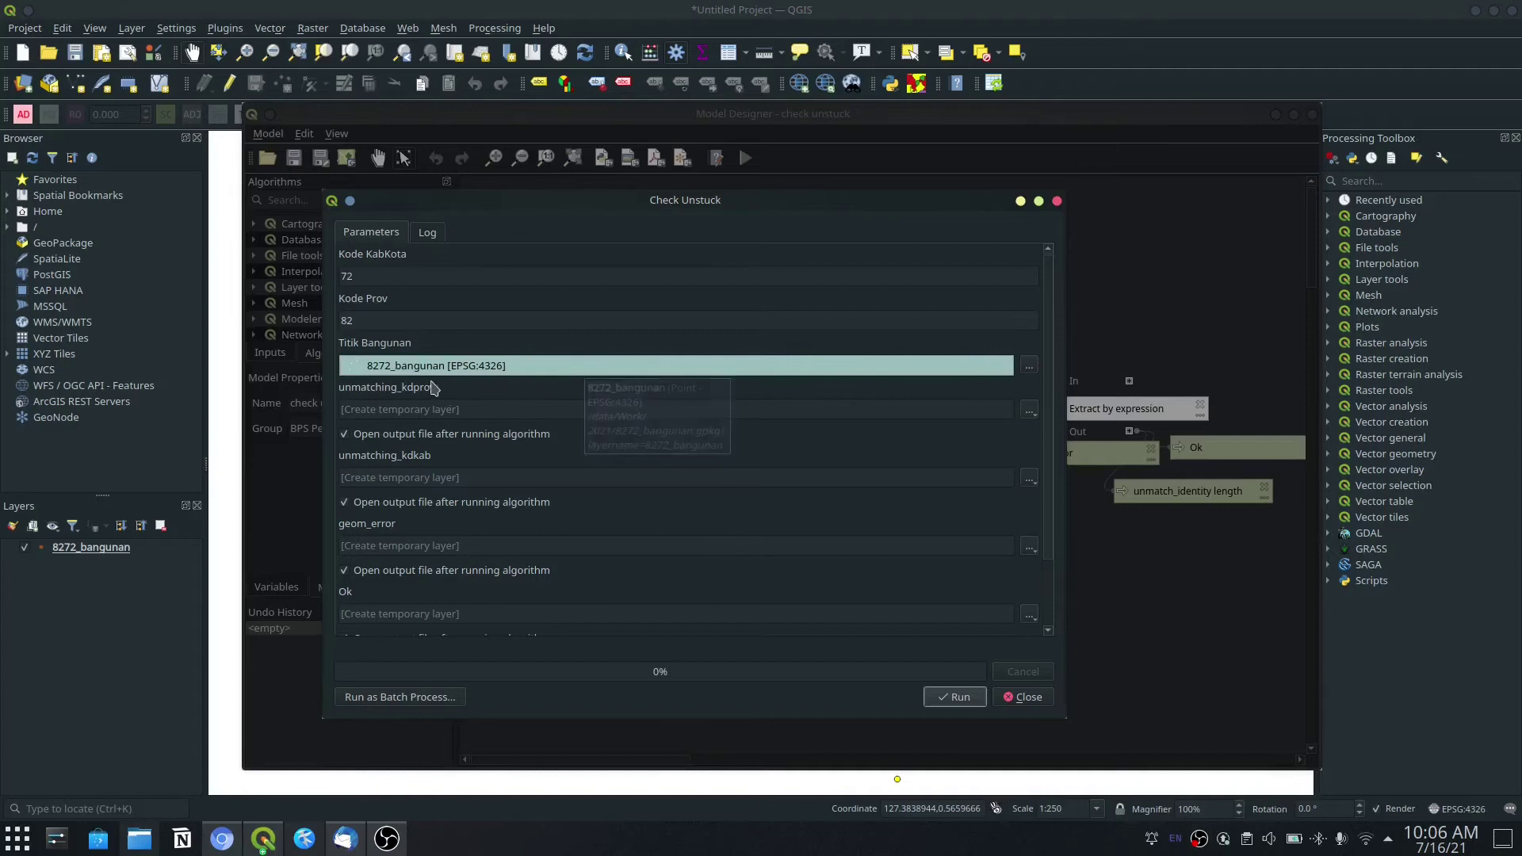
click(519, 403)
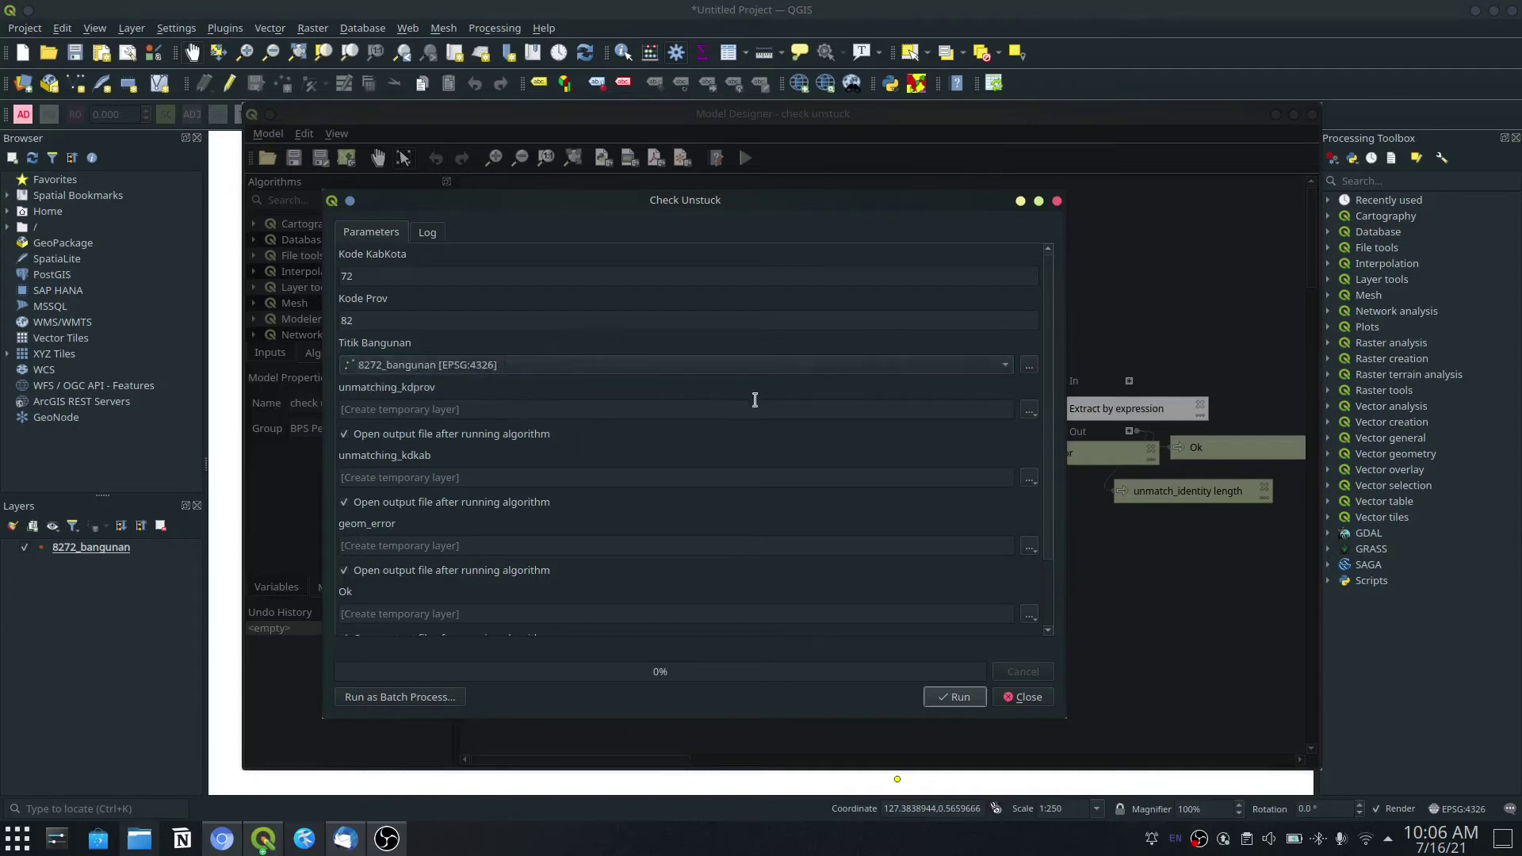
click(955, 697)
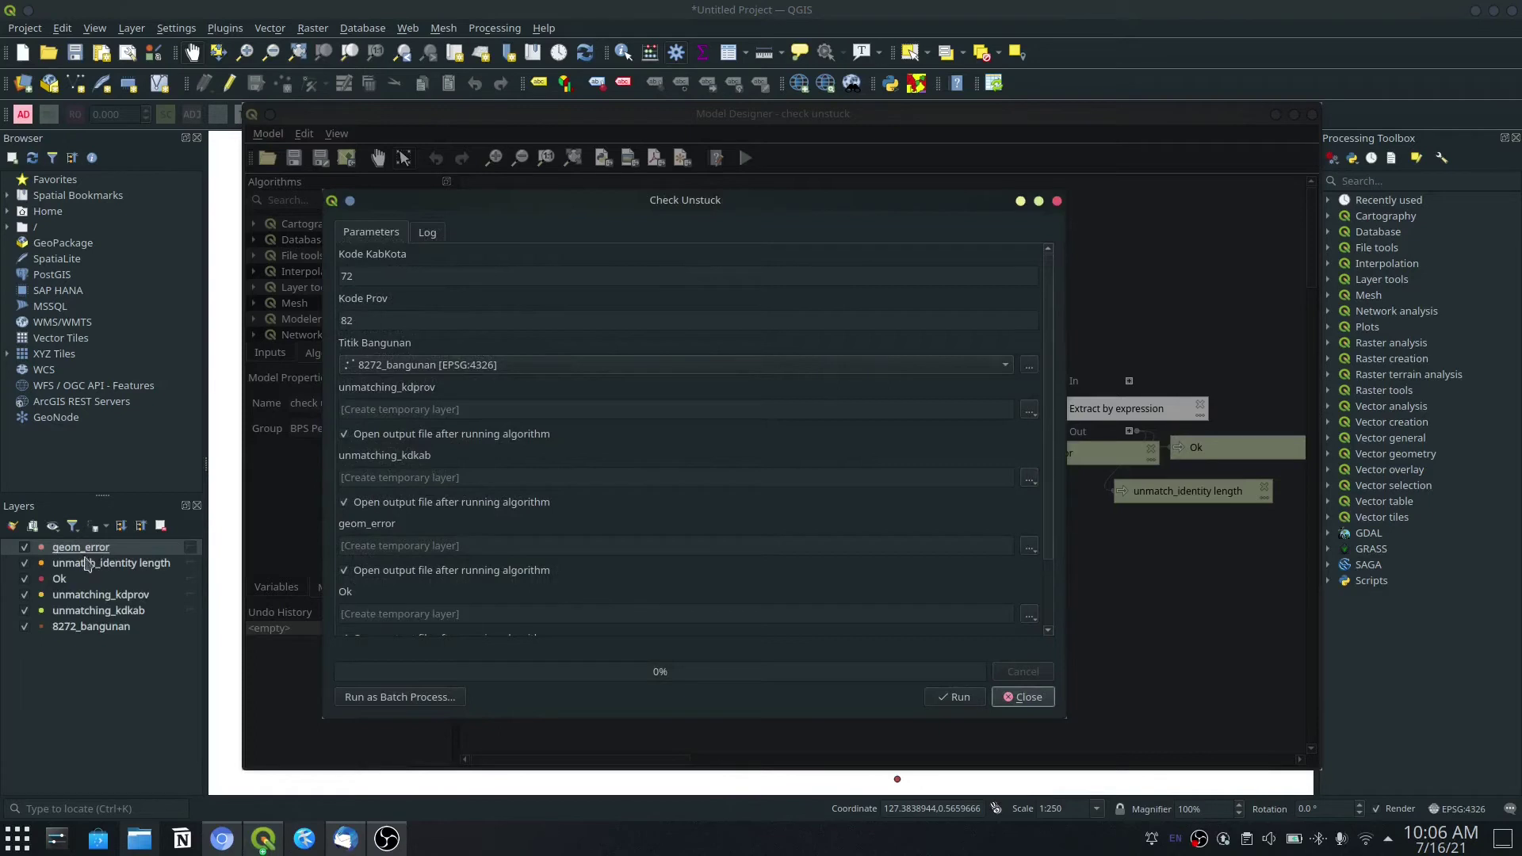
click(1025, 698)
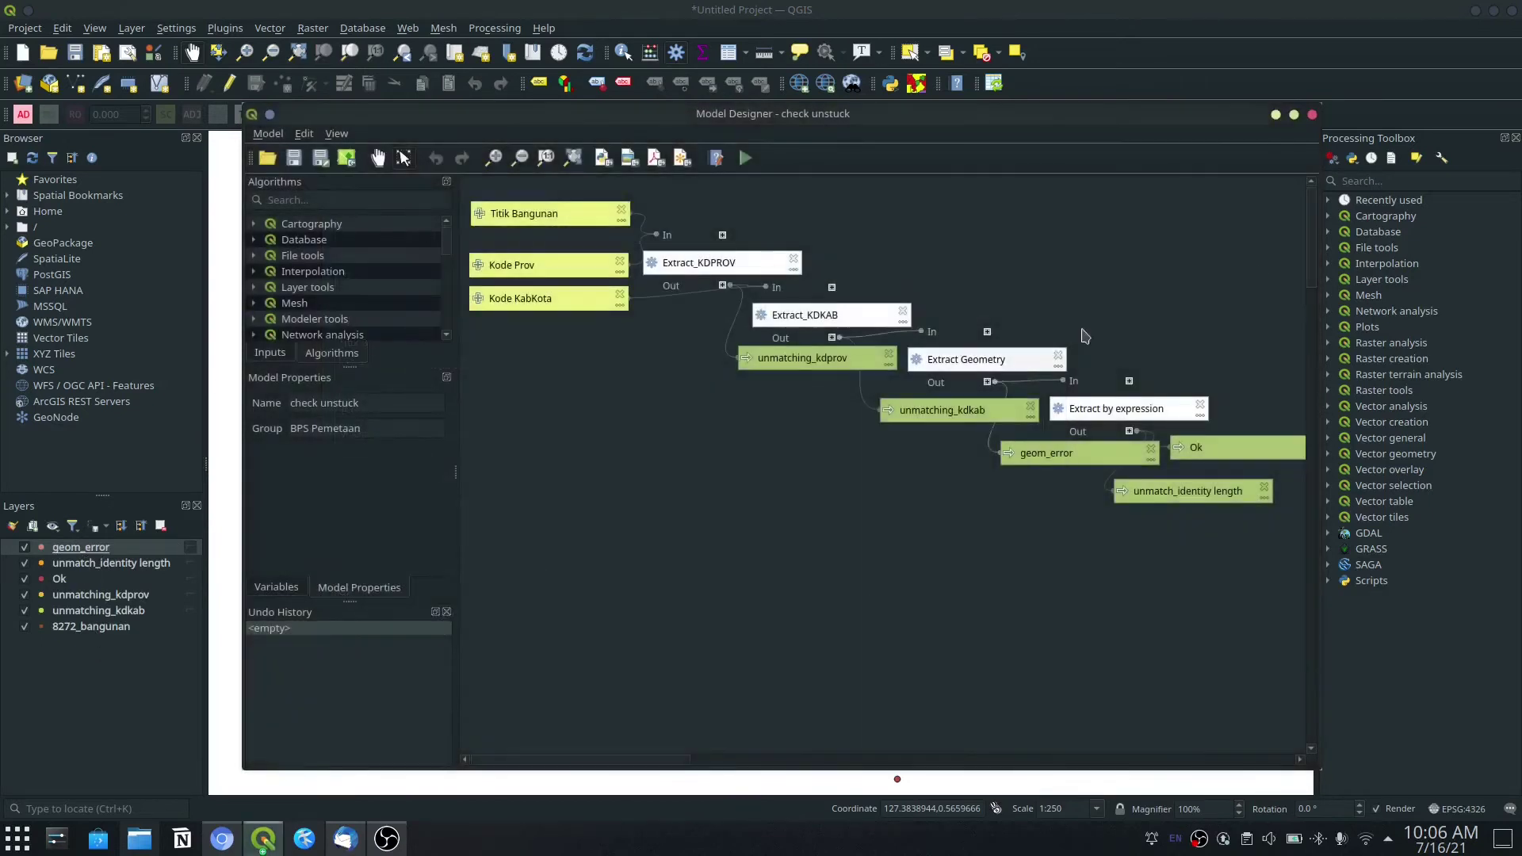
click(1275, 114)
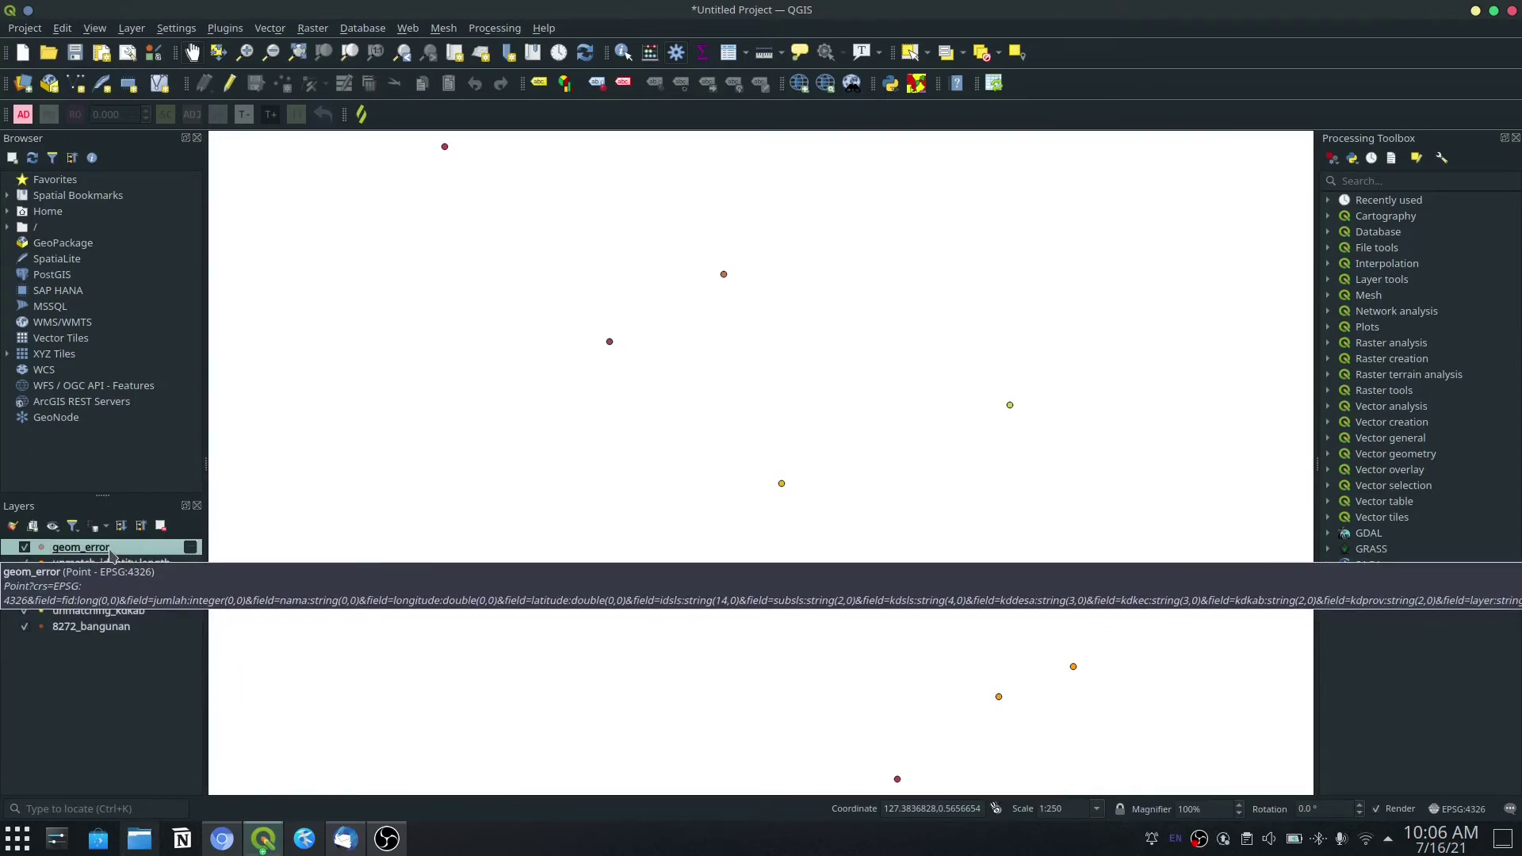
Inspect the geom_error layer's attribute table, select its feature, zoom the map to it, and close the table
right_click(109, 552)
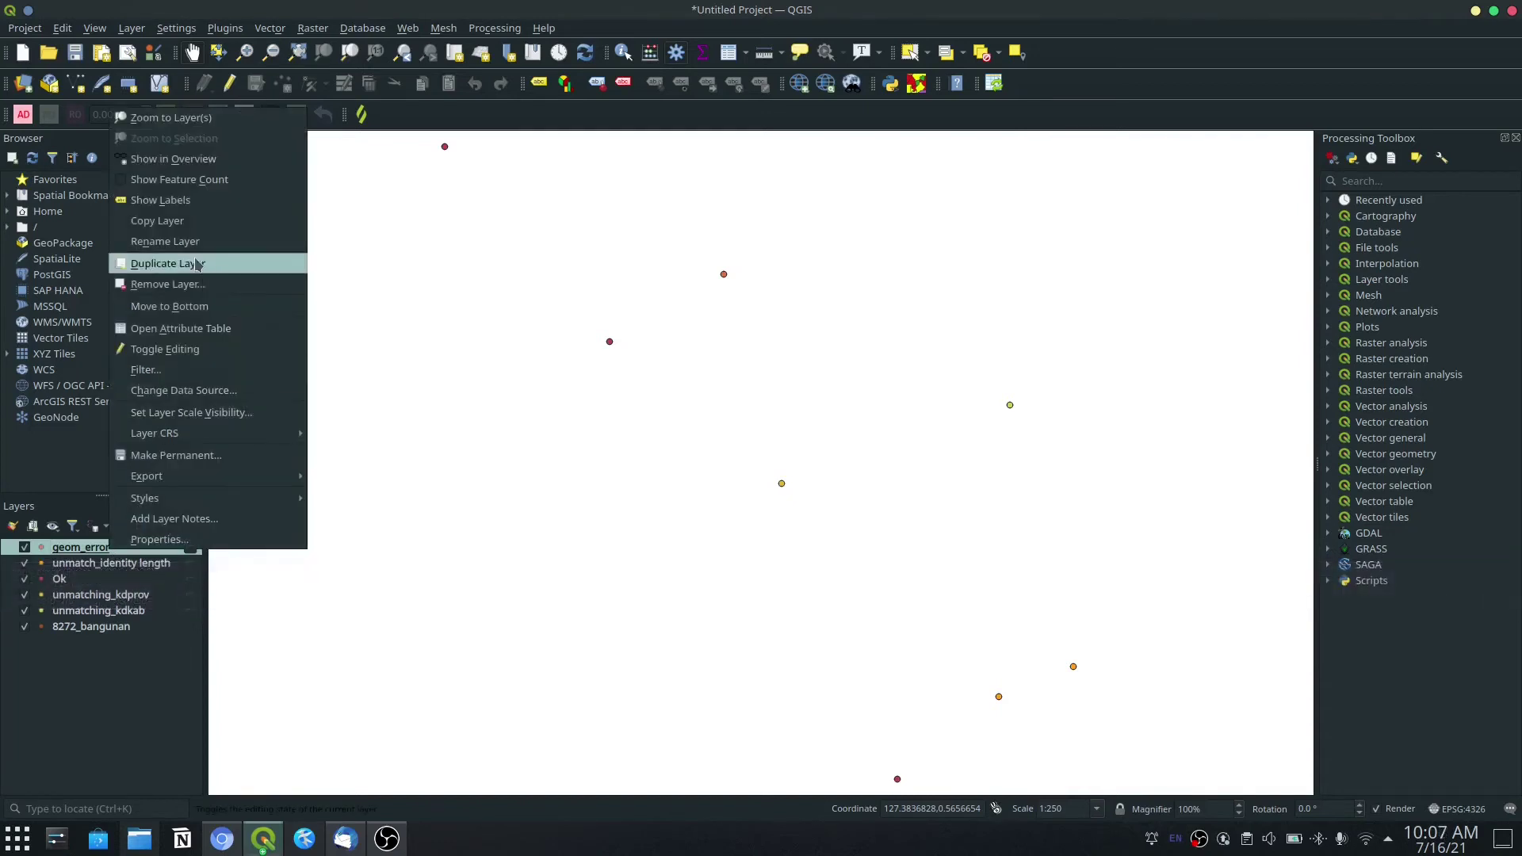
click(225, 329)
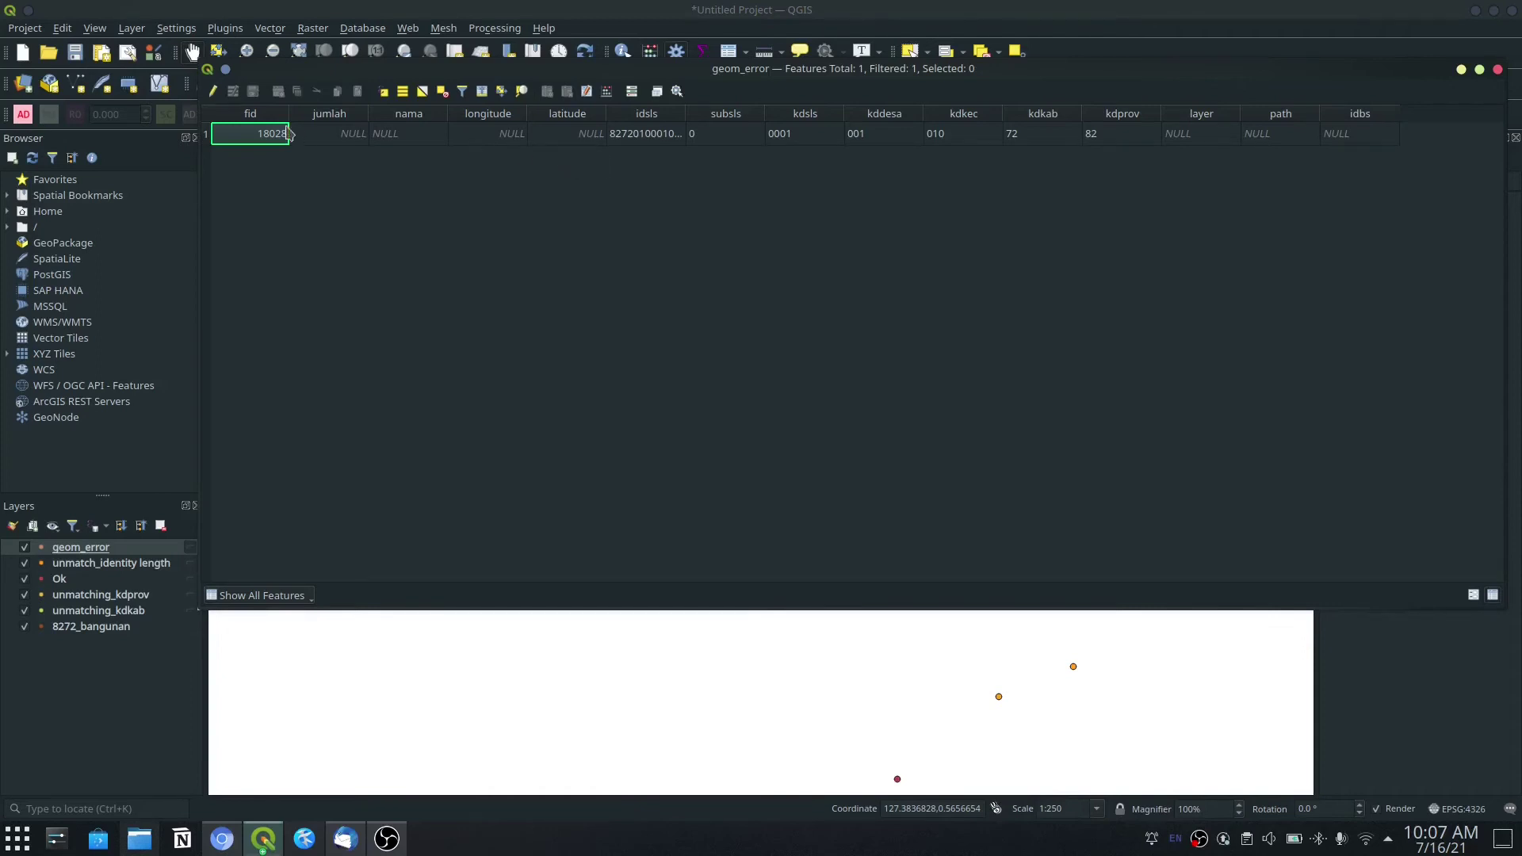
click(209, 135)
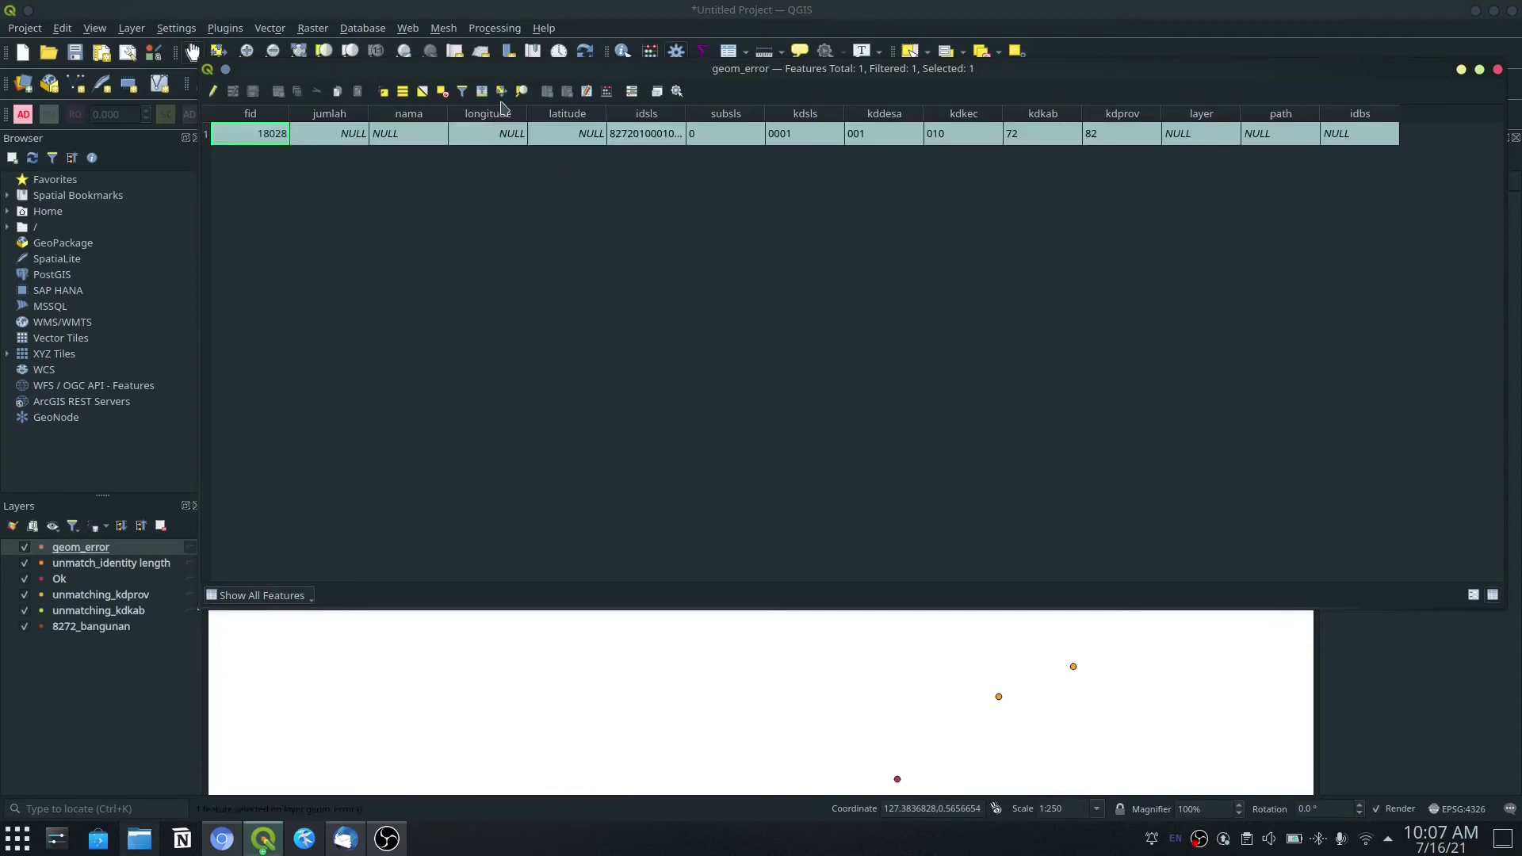
right_click(430, 117)
click(409, 137)
right_click(409, 137)
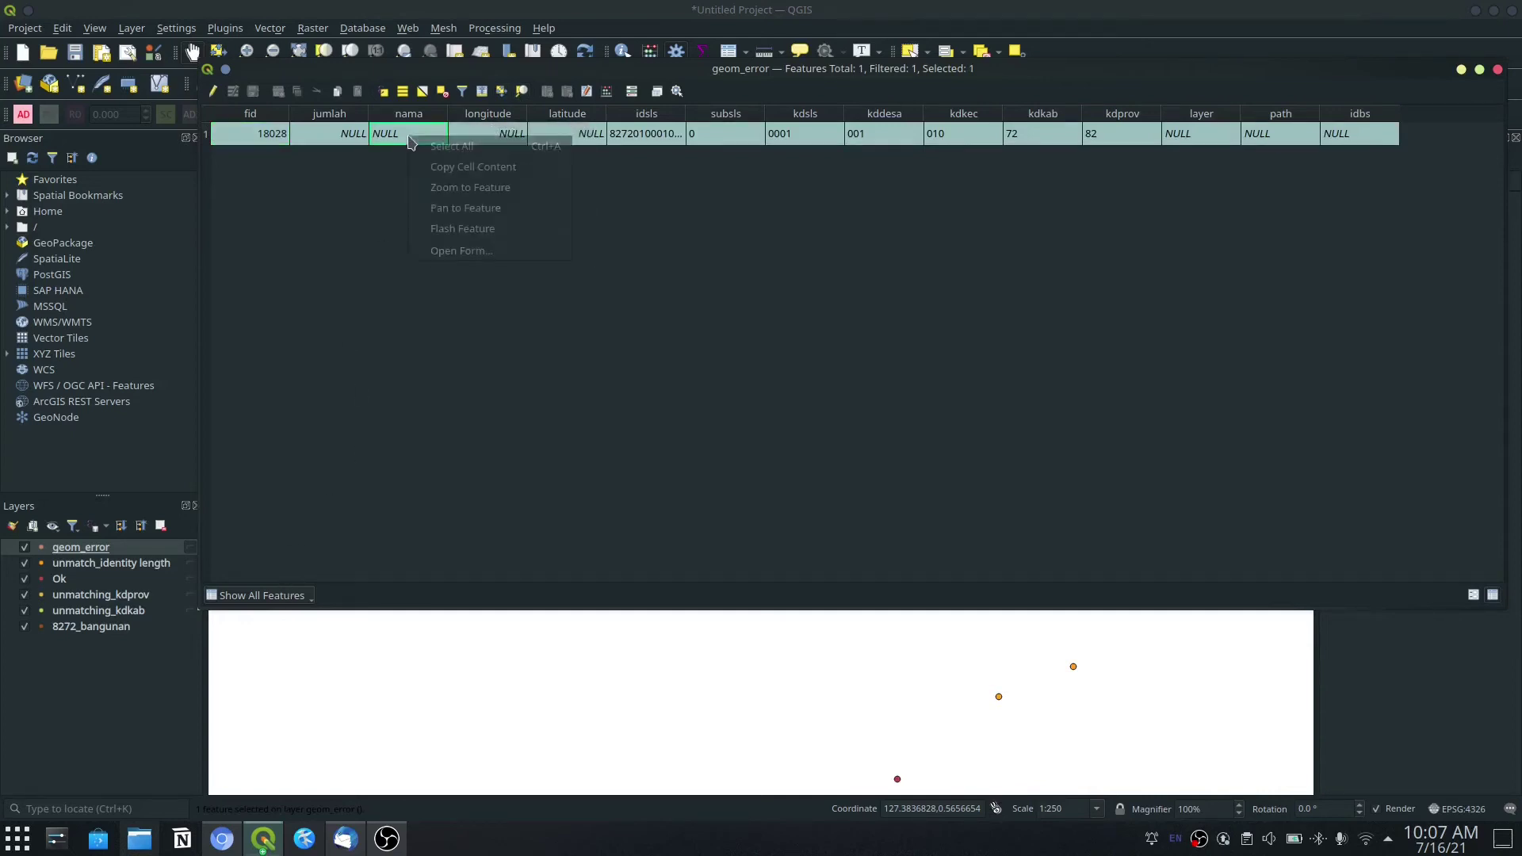
click(450, 188)
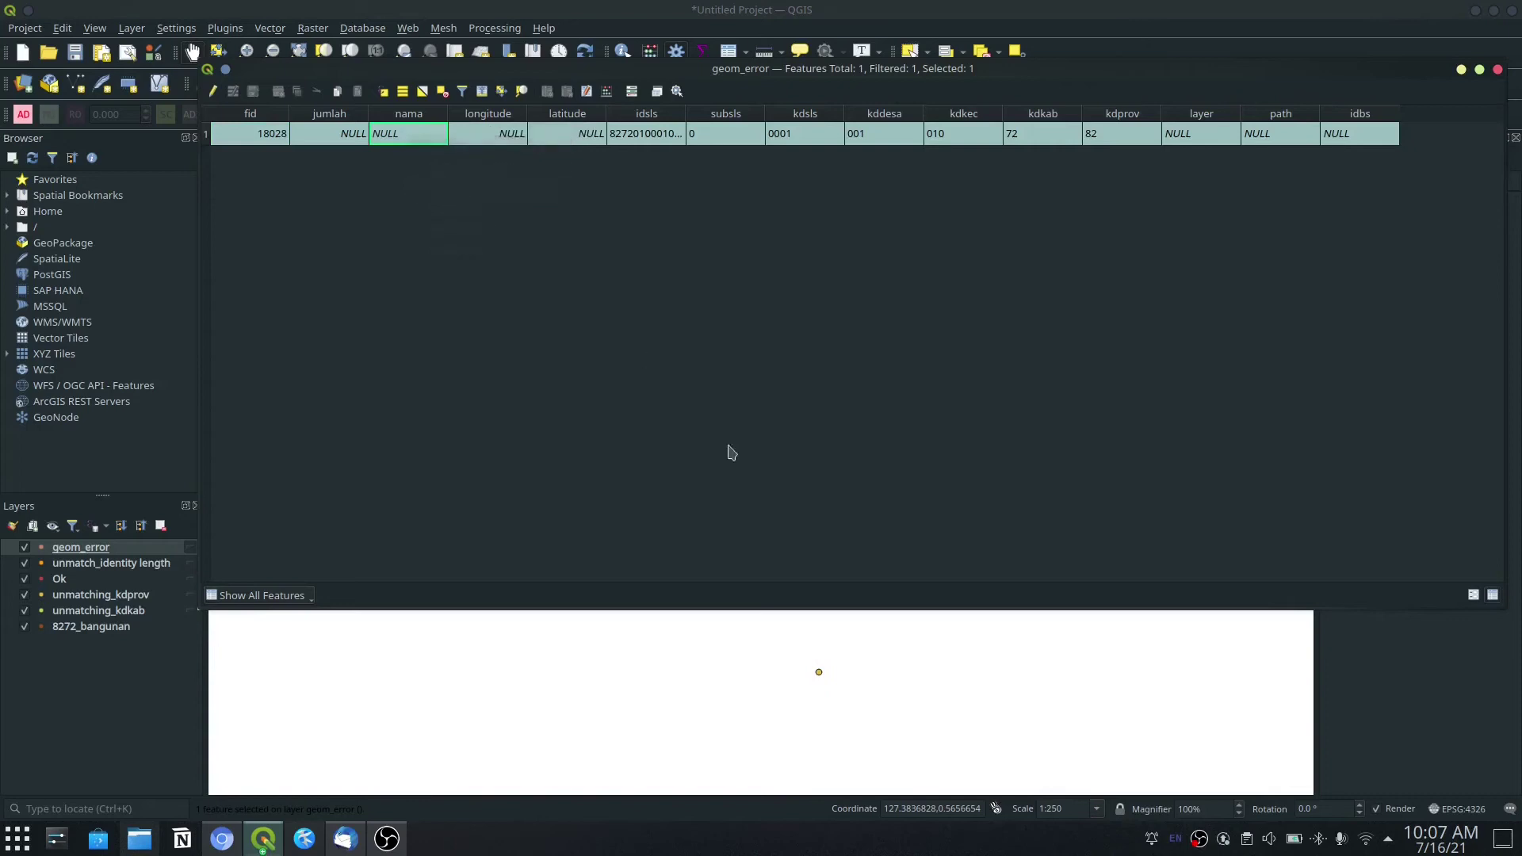
drag(845, 70, 966, 609)
drag(841, 601, 696, 145)
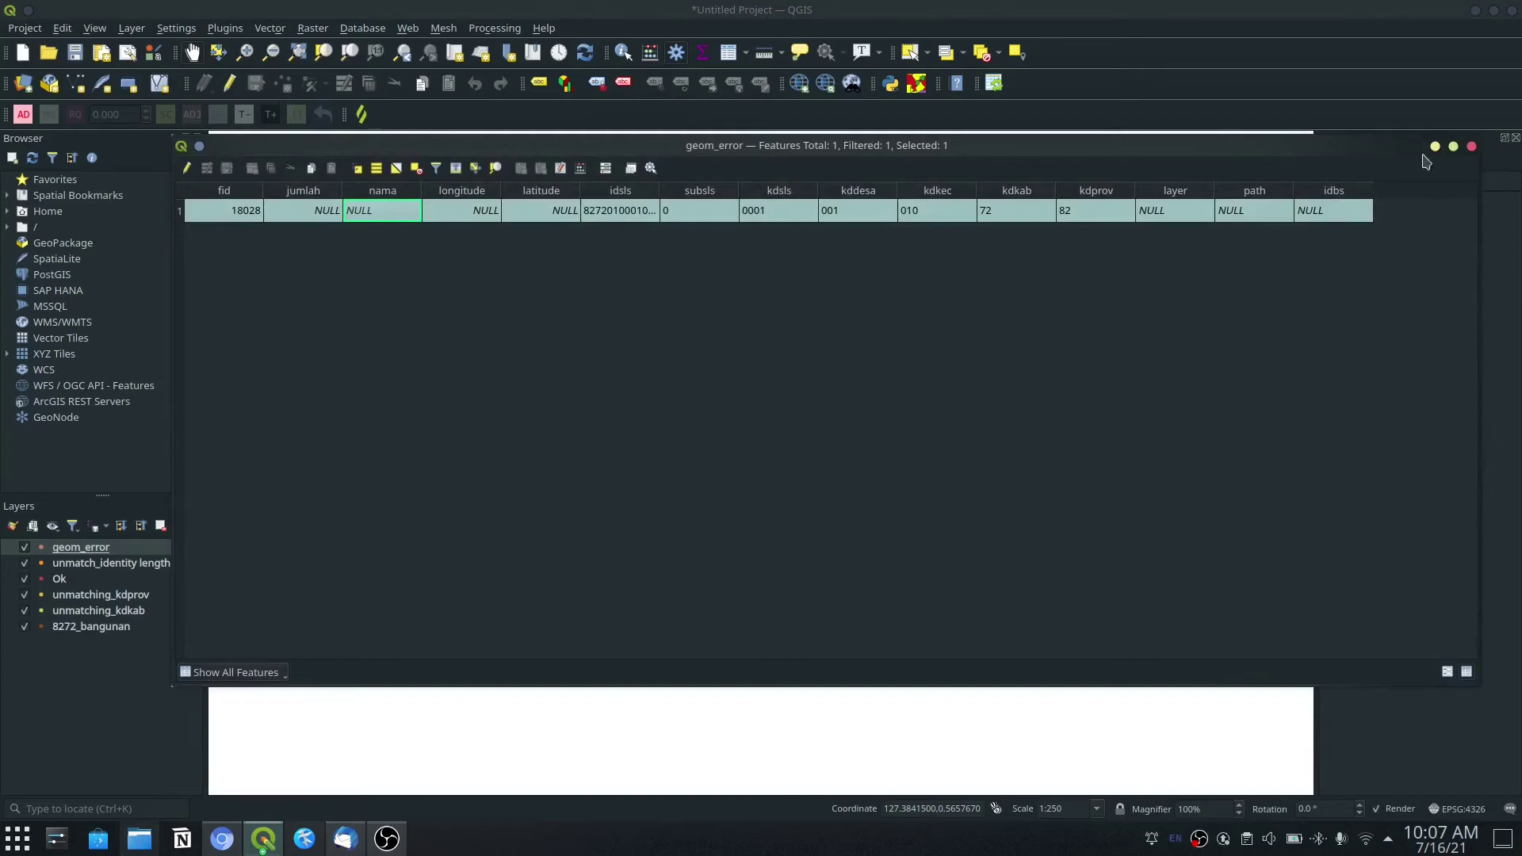
click(1472, 147)
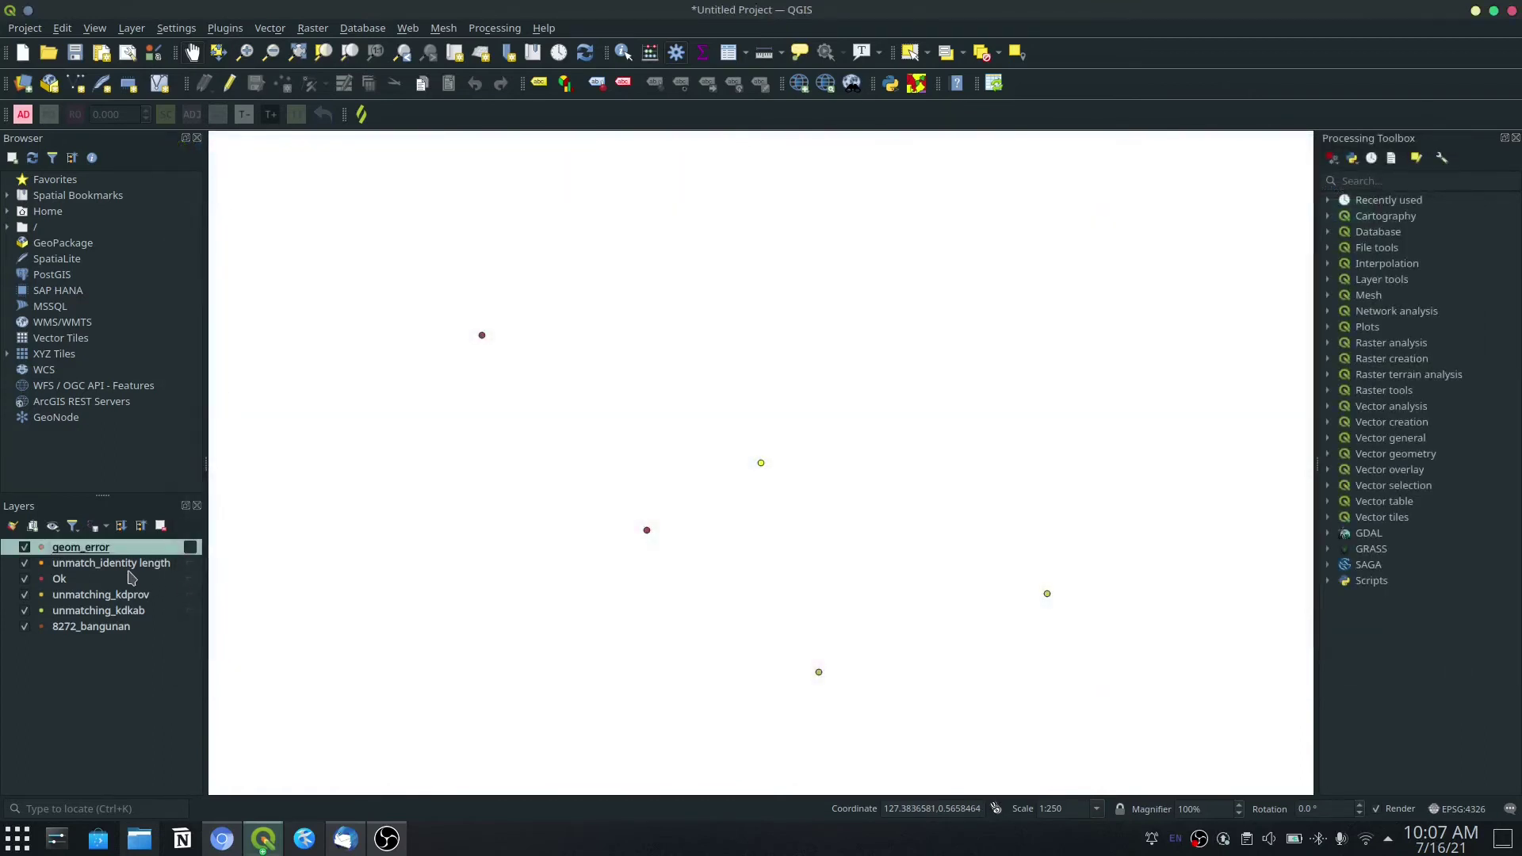
Review the unmatch_identity length layer's attribute table with the idsls column widened to show full codes, and close it
right_click(133, 566)
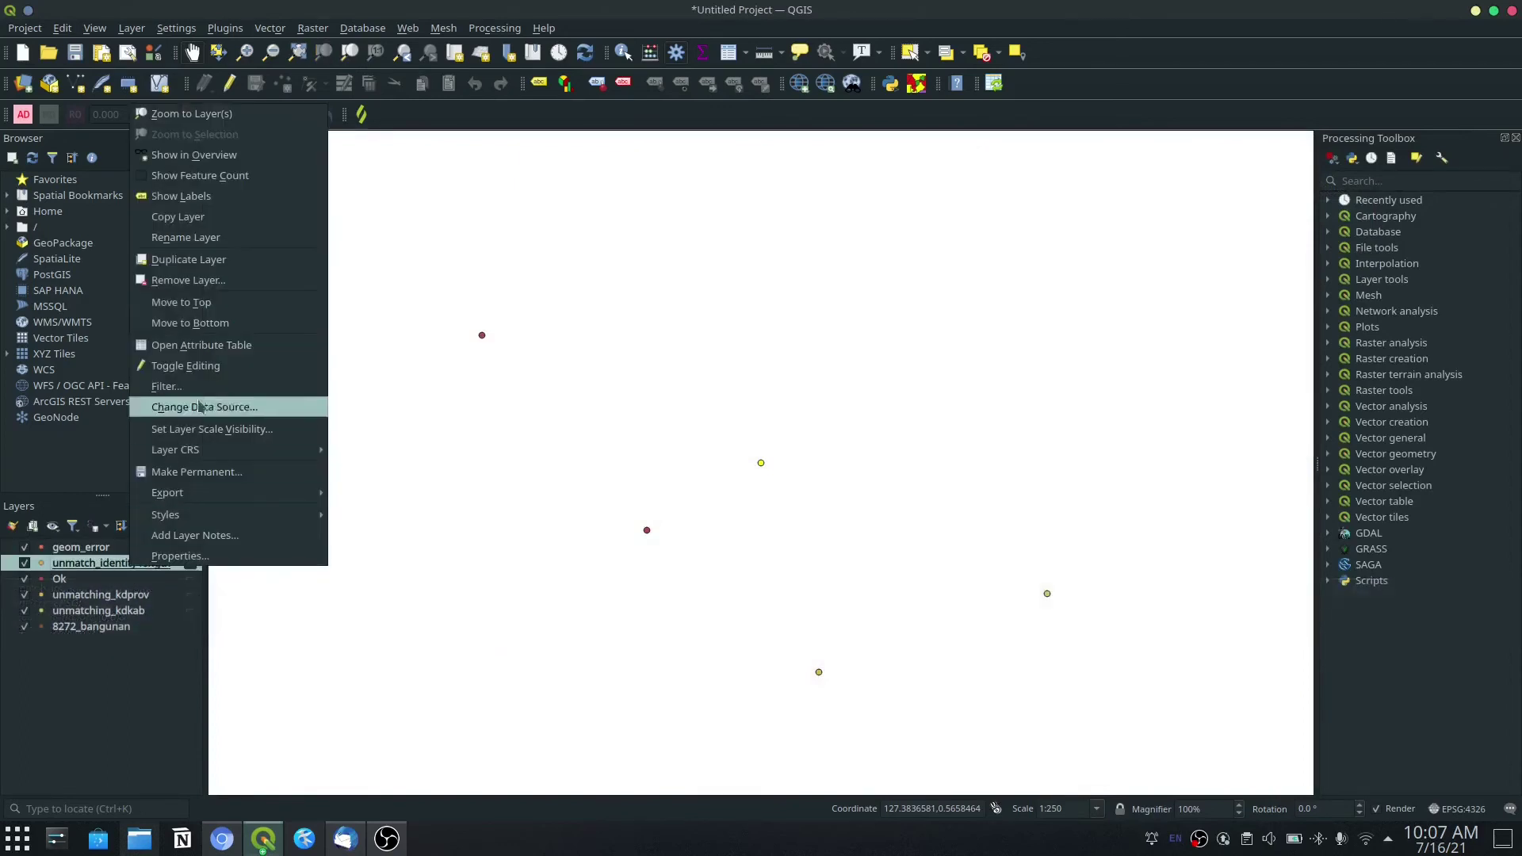
click(225, 353)
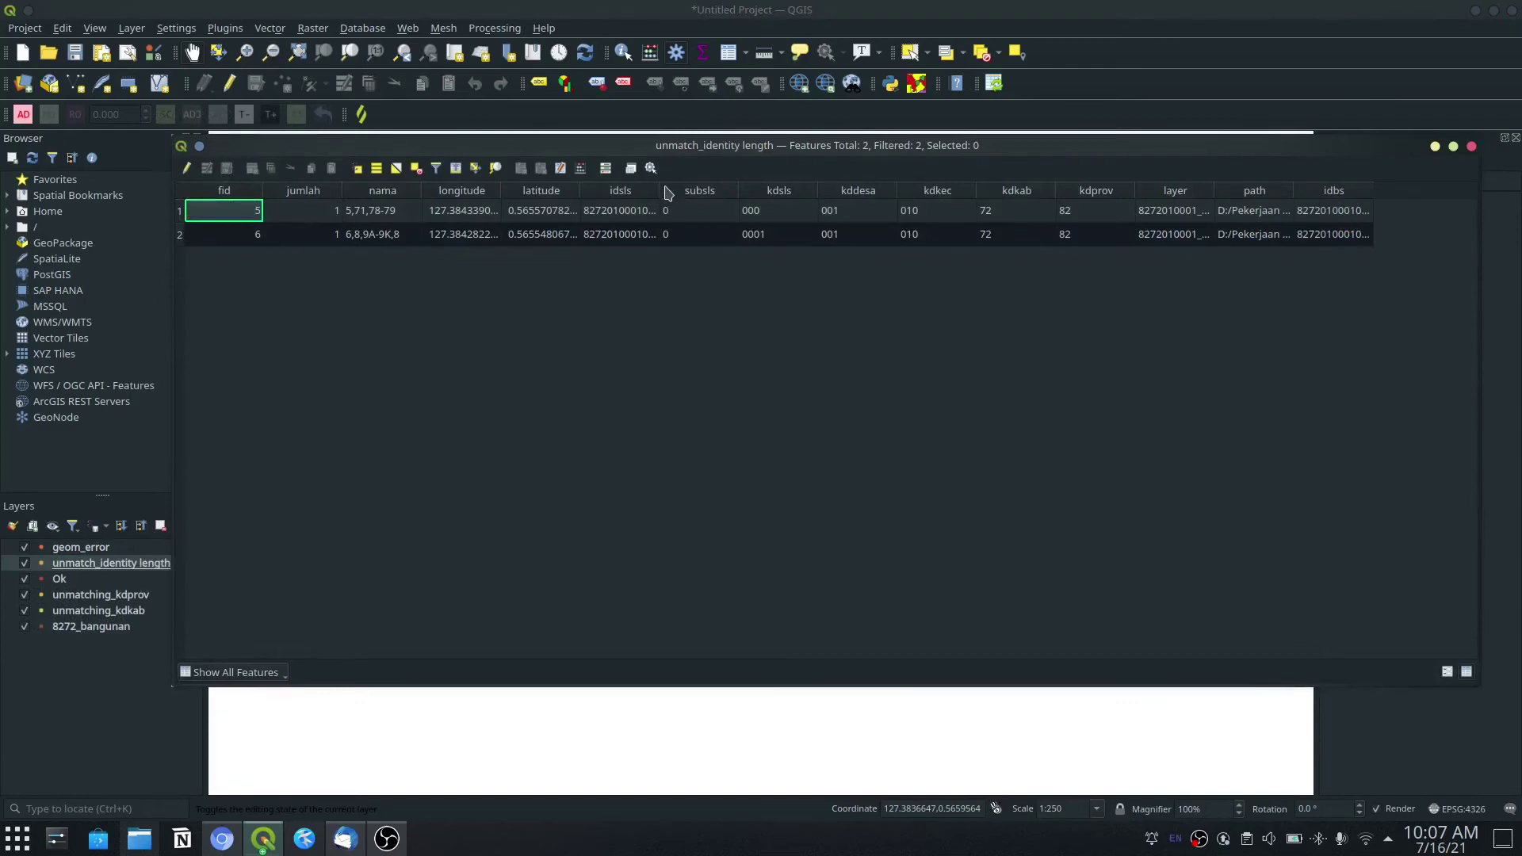
drag(661, 188, 719, 193)
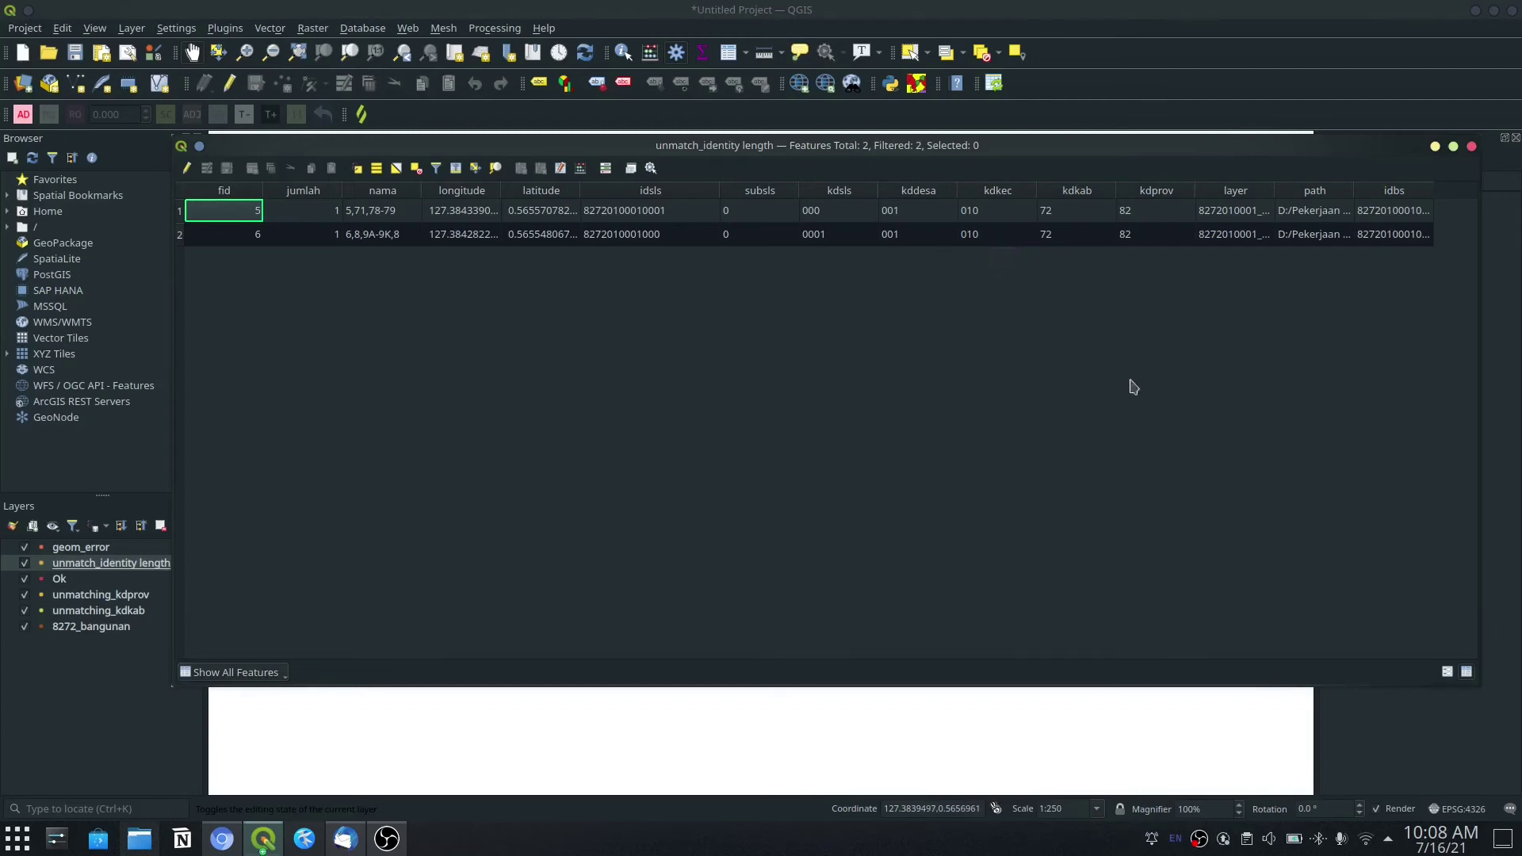
click(1473, 147)
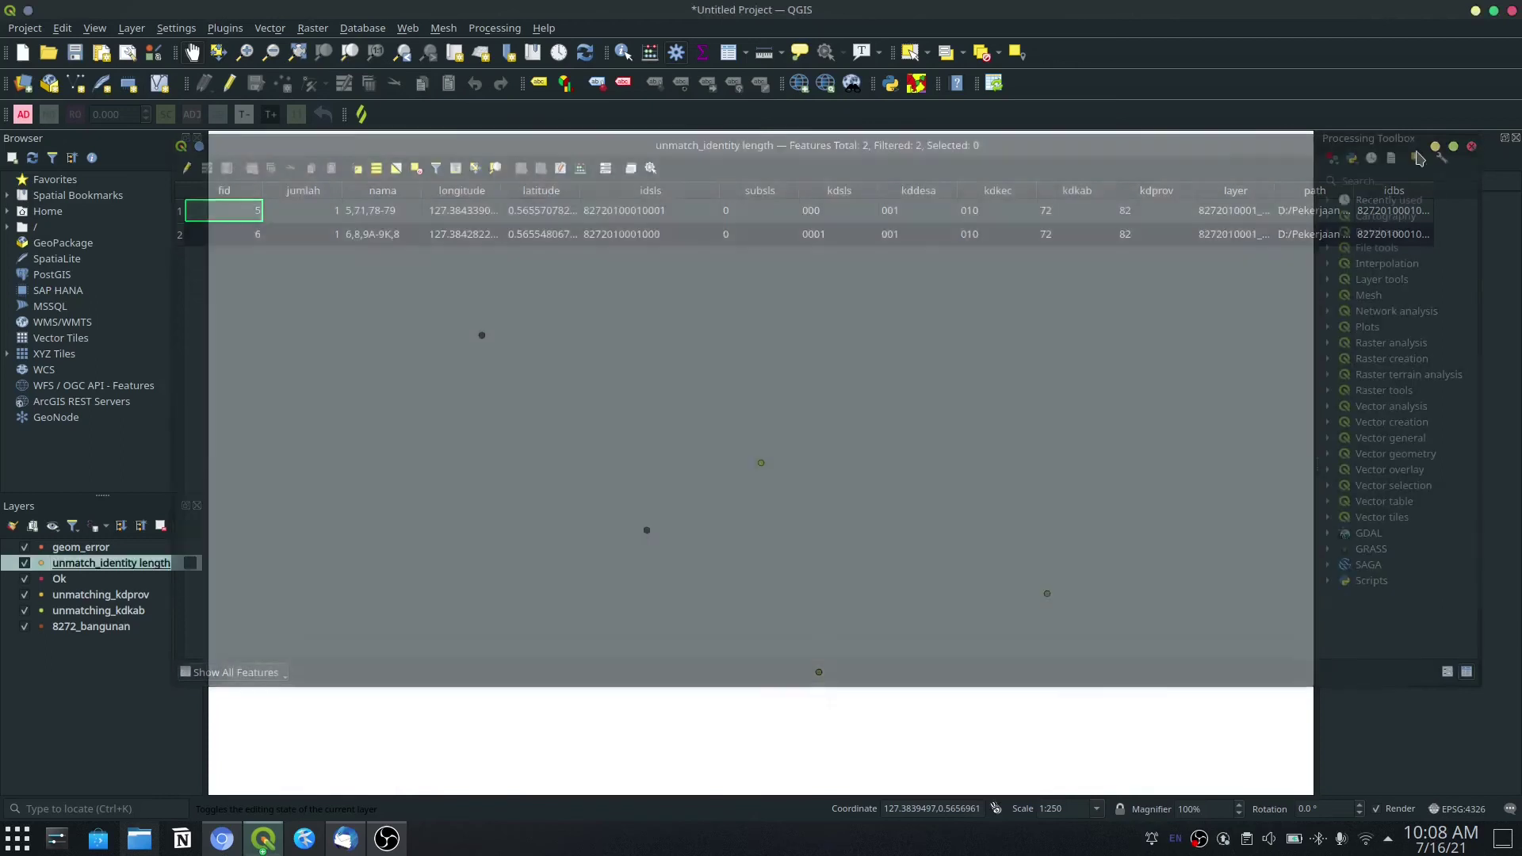
Check the kdkab values in the unmatching_kdkab layer's attribute table and close it
right_click(126, 610)
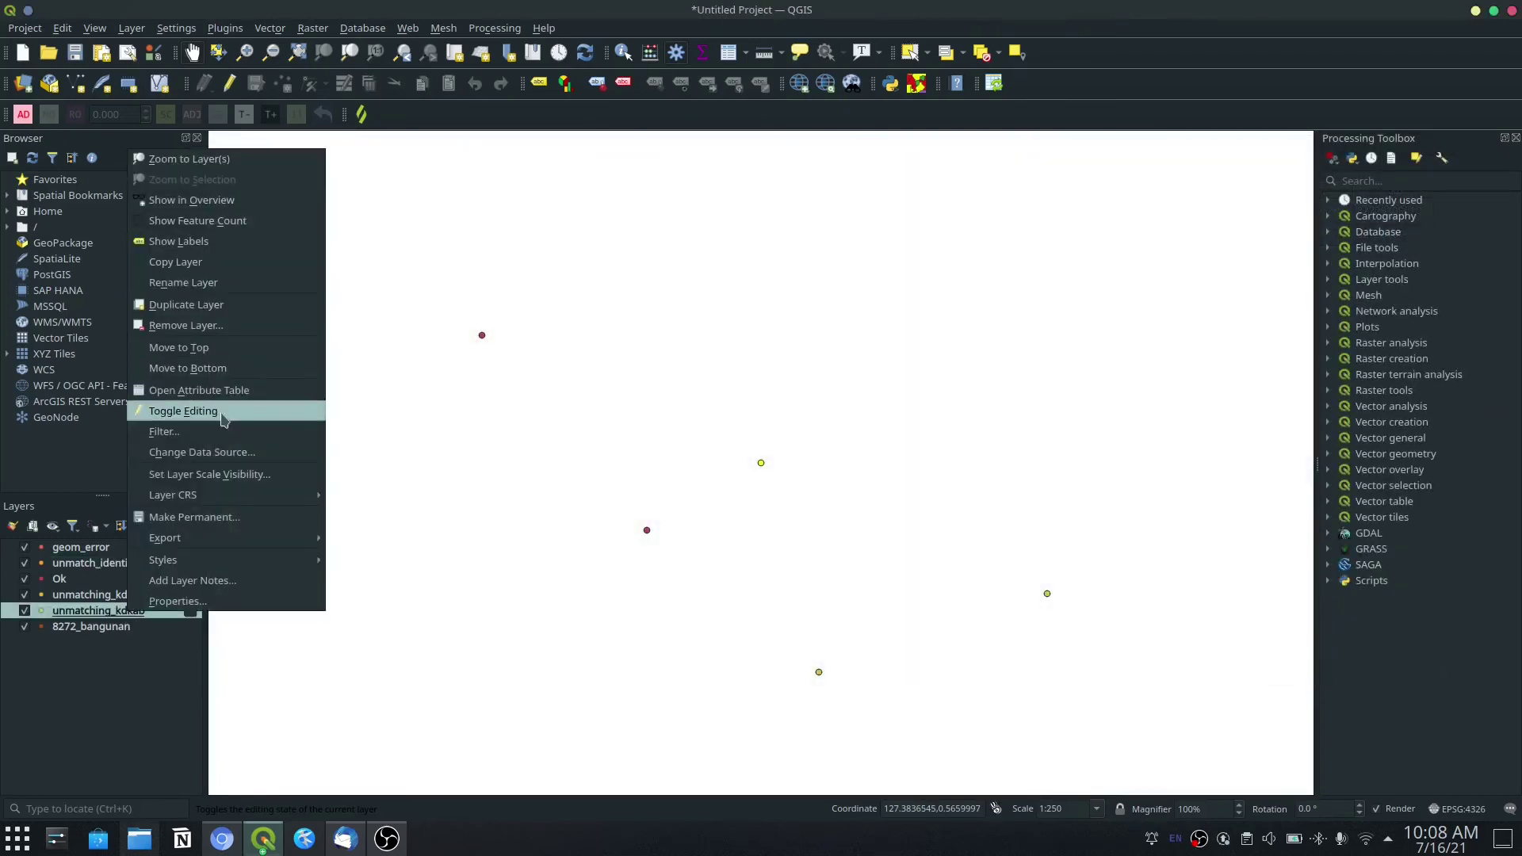
click(269, 391)
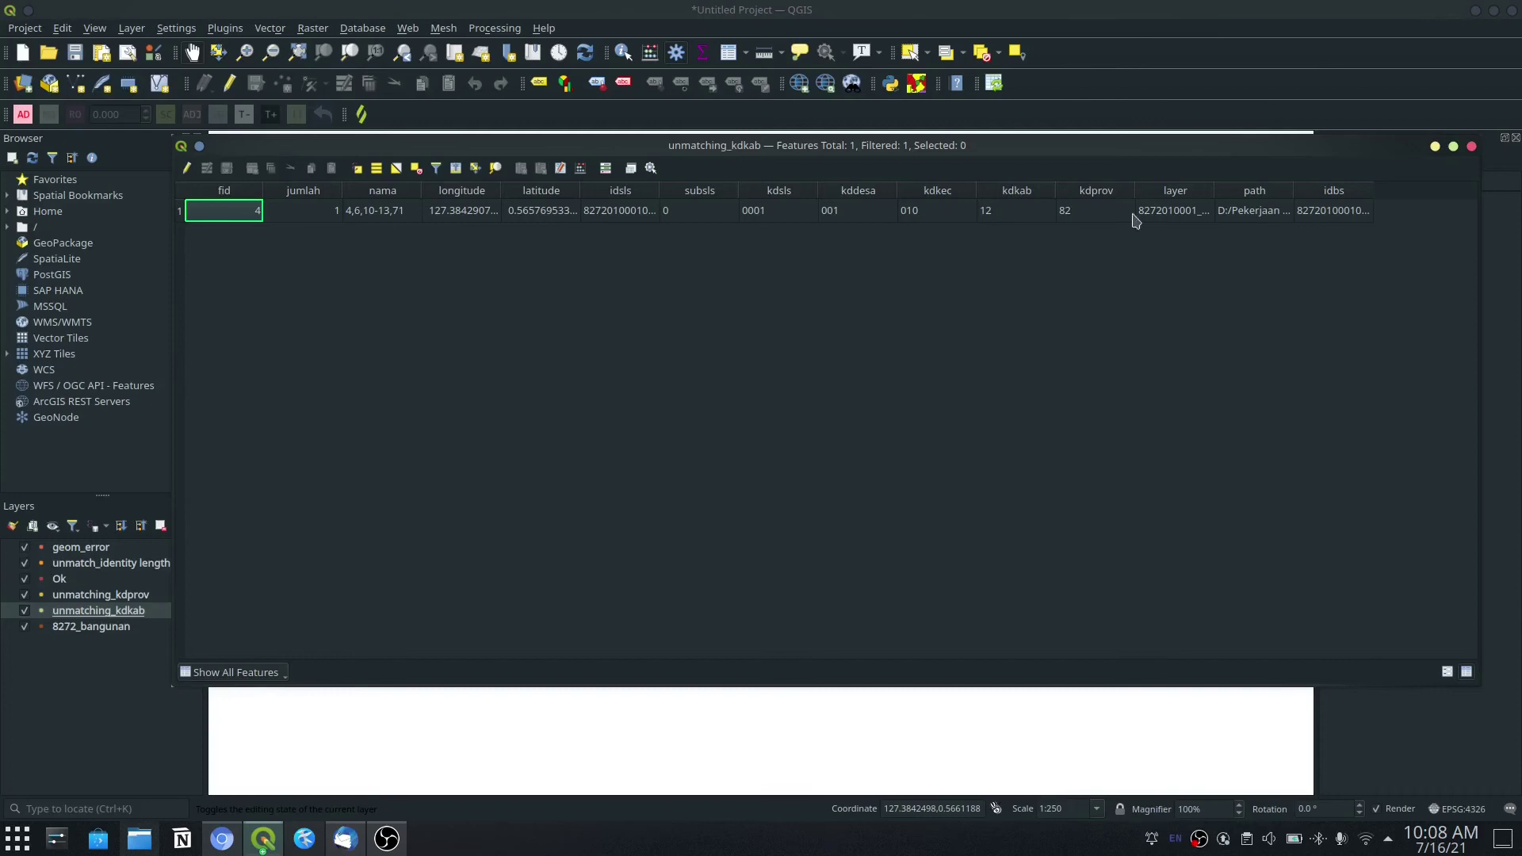
drag(1465, 152, 162, 533)
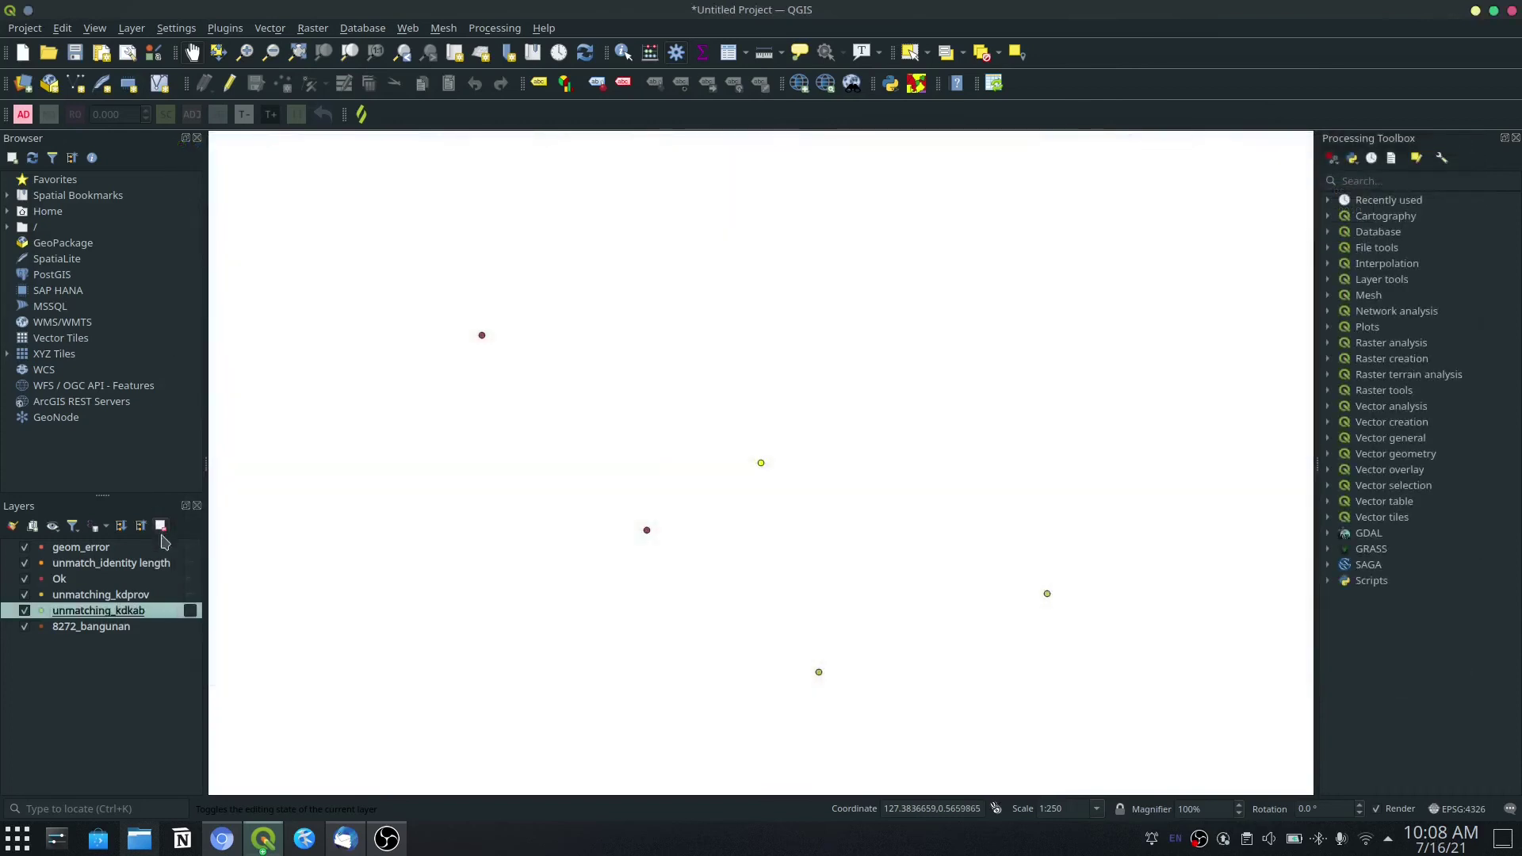
Check the kdprov values in the unmatching_kdprov layer's attribute table and close it
right_click(119, 595)
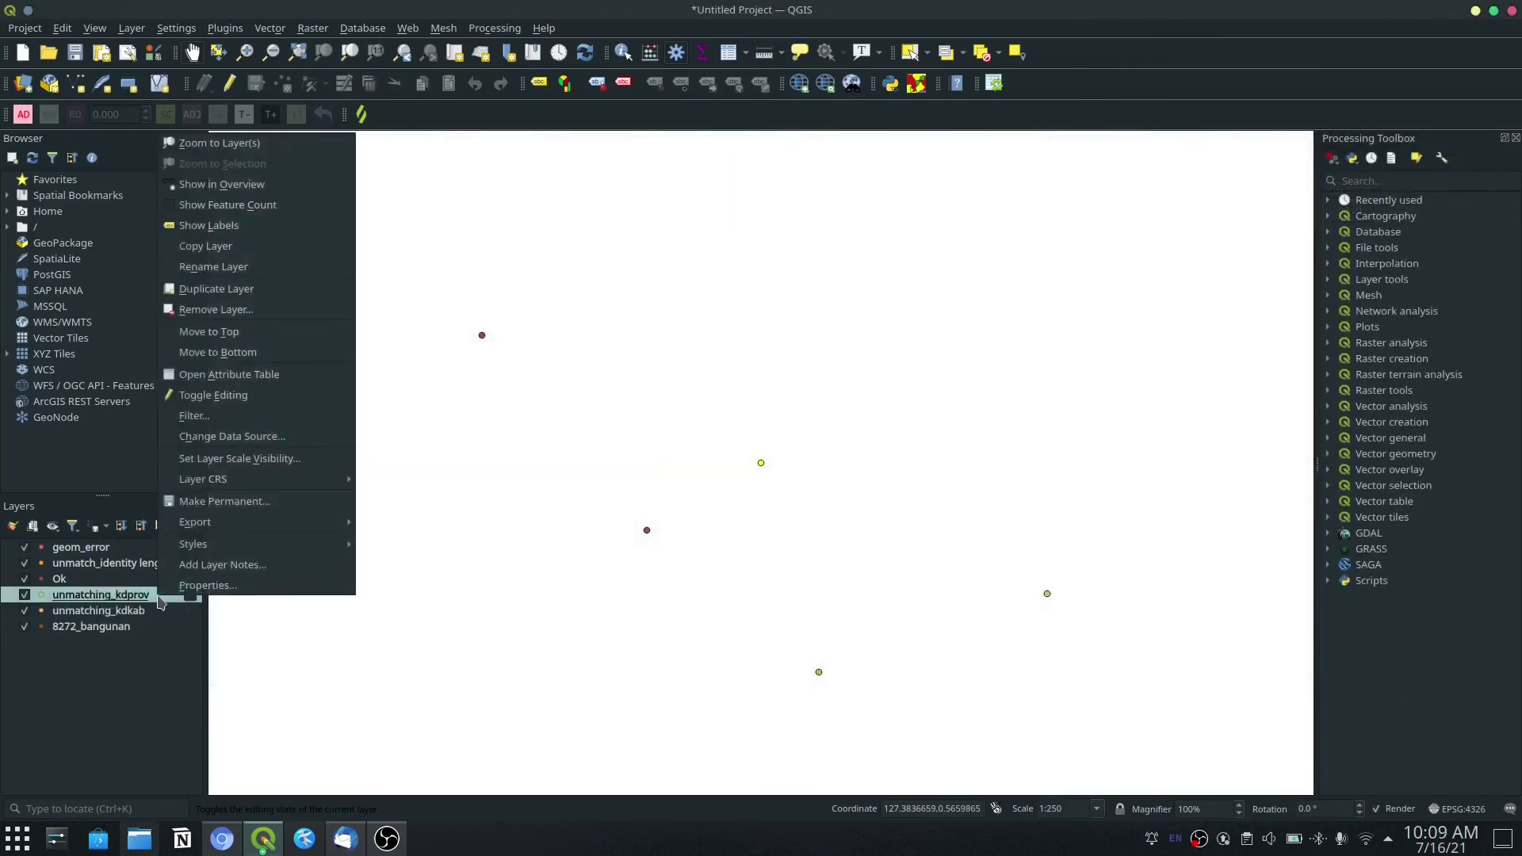
click(249, 376)
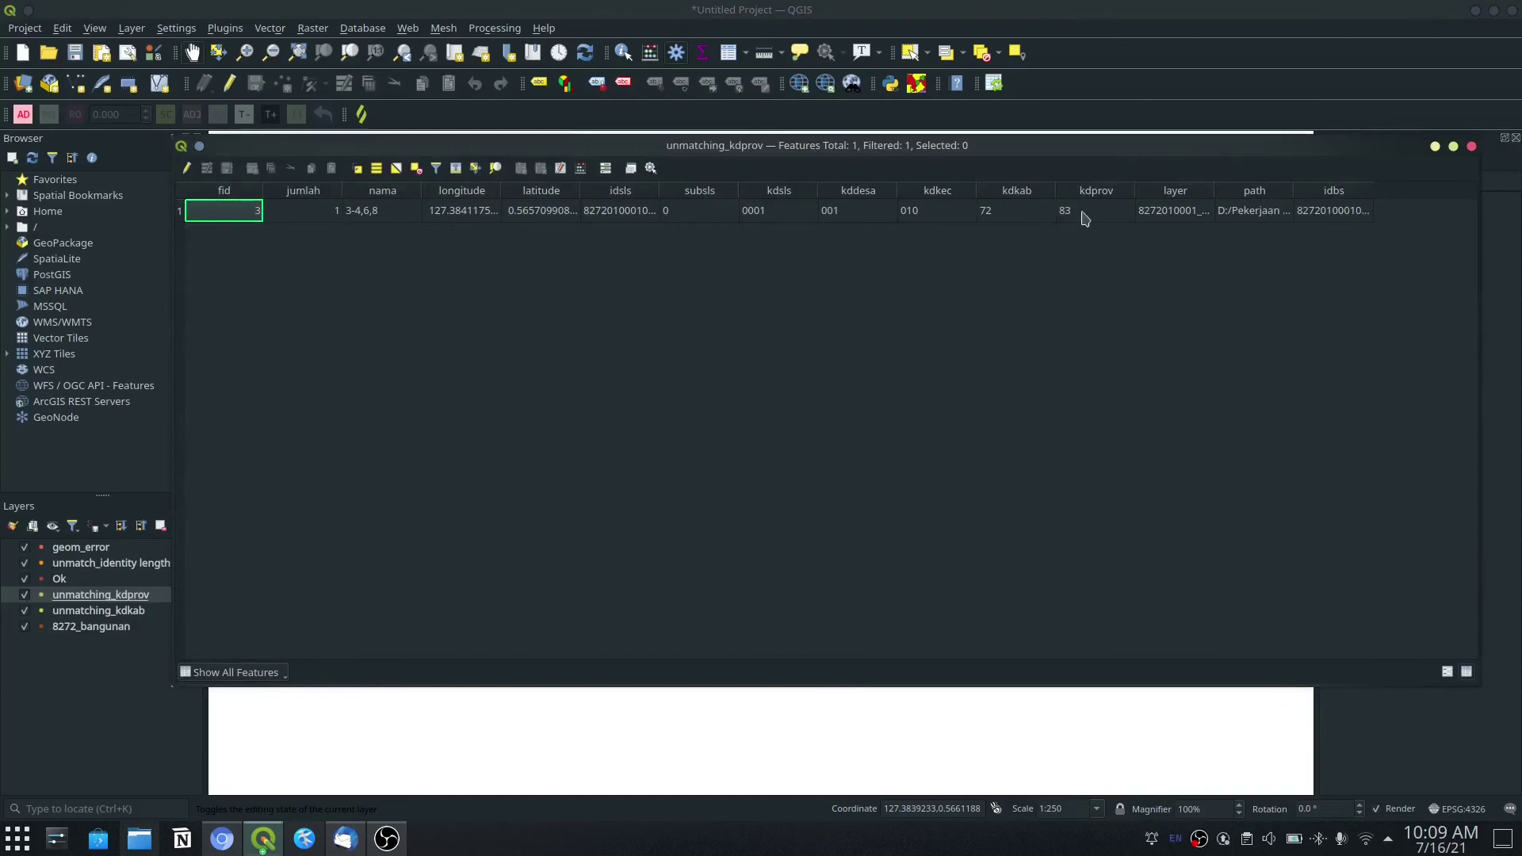
click(1472, 149)
Review the features in the Ok layer's attribute table, close it, and select the geom_error layer
right_click(123, 578)
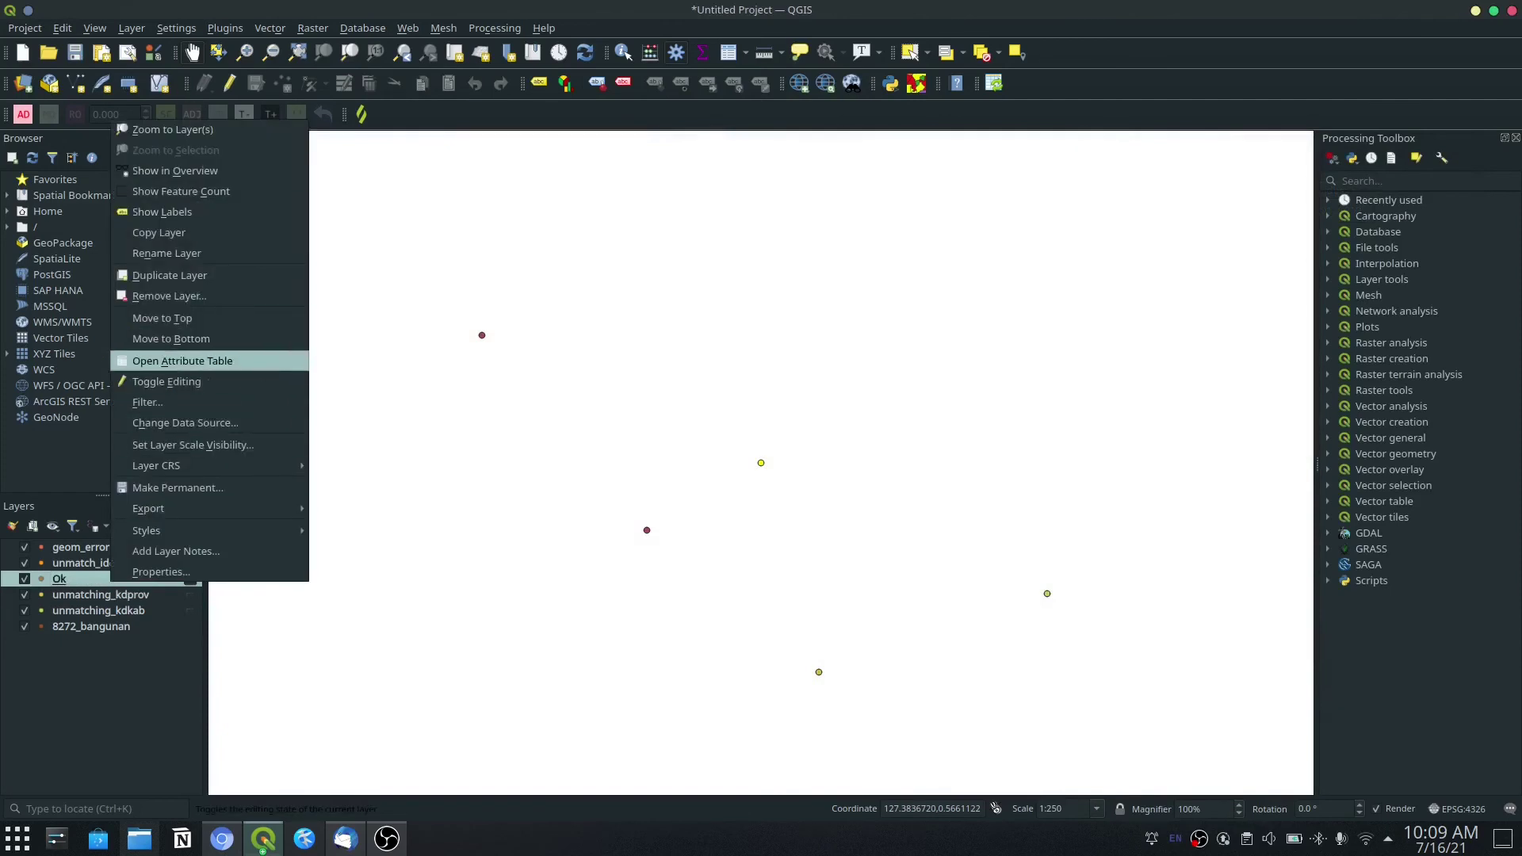
click(182, 360)
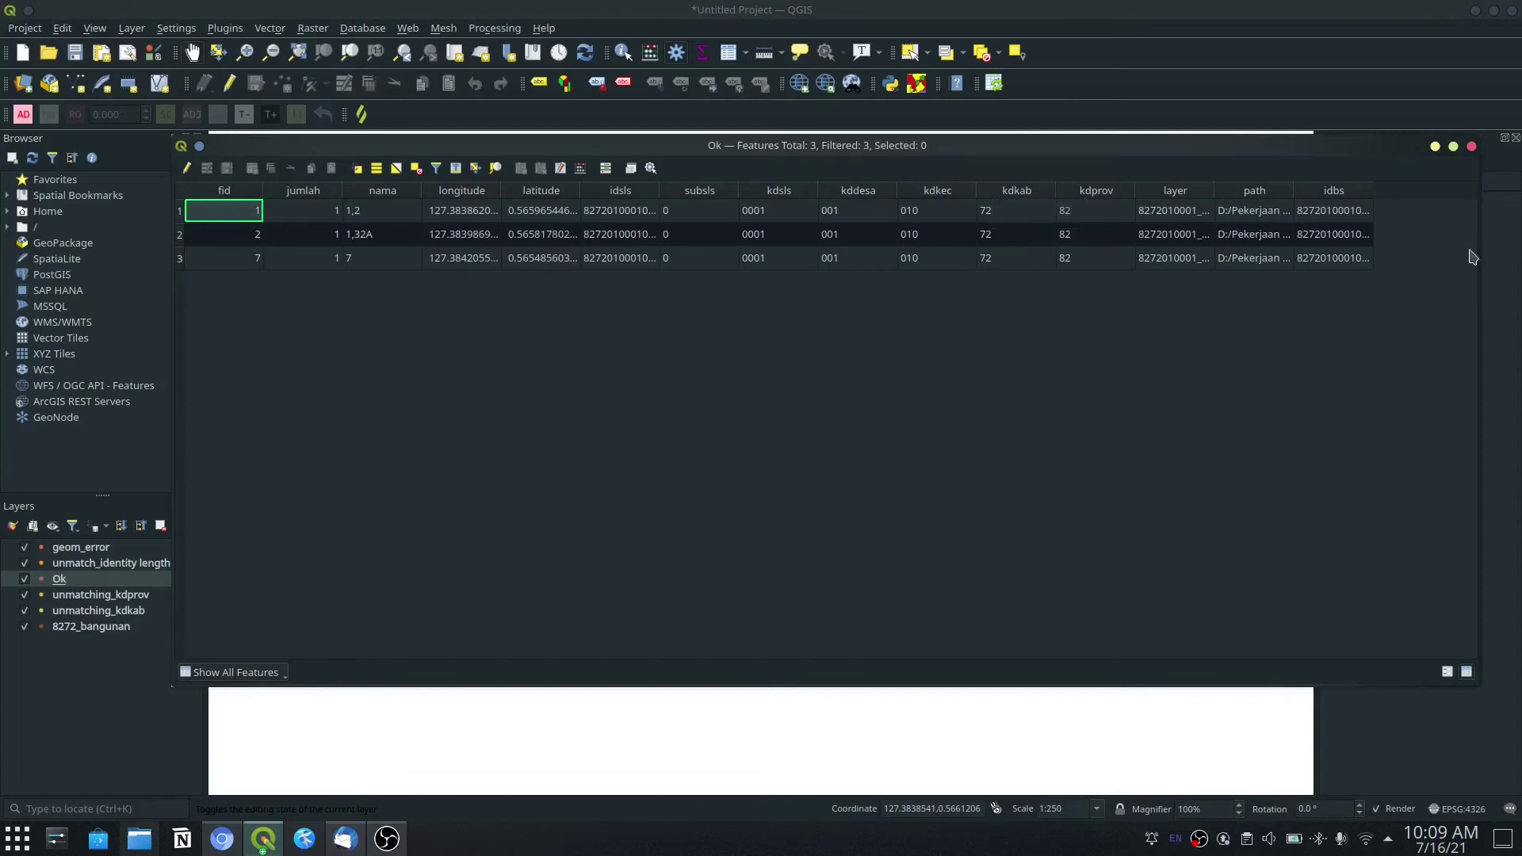
click(1472, 146)
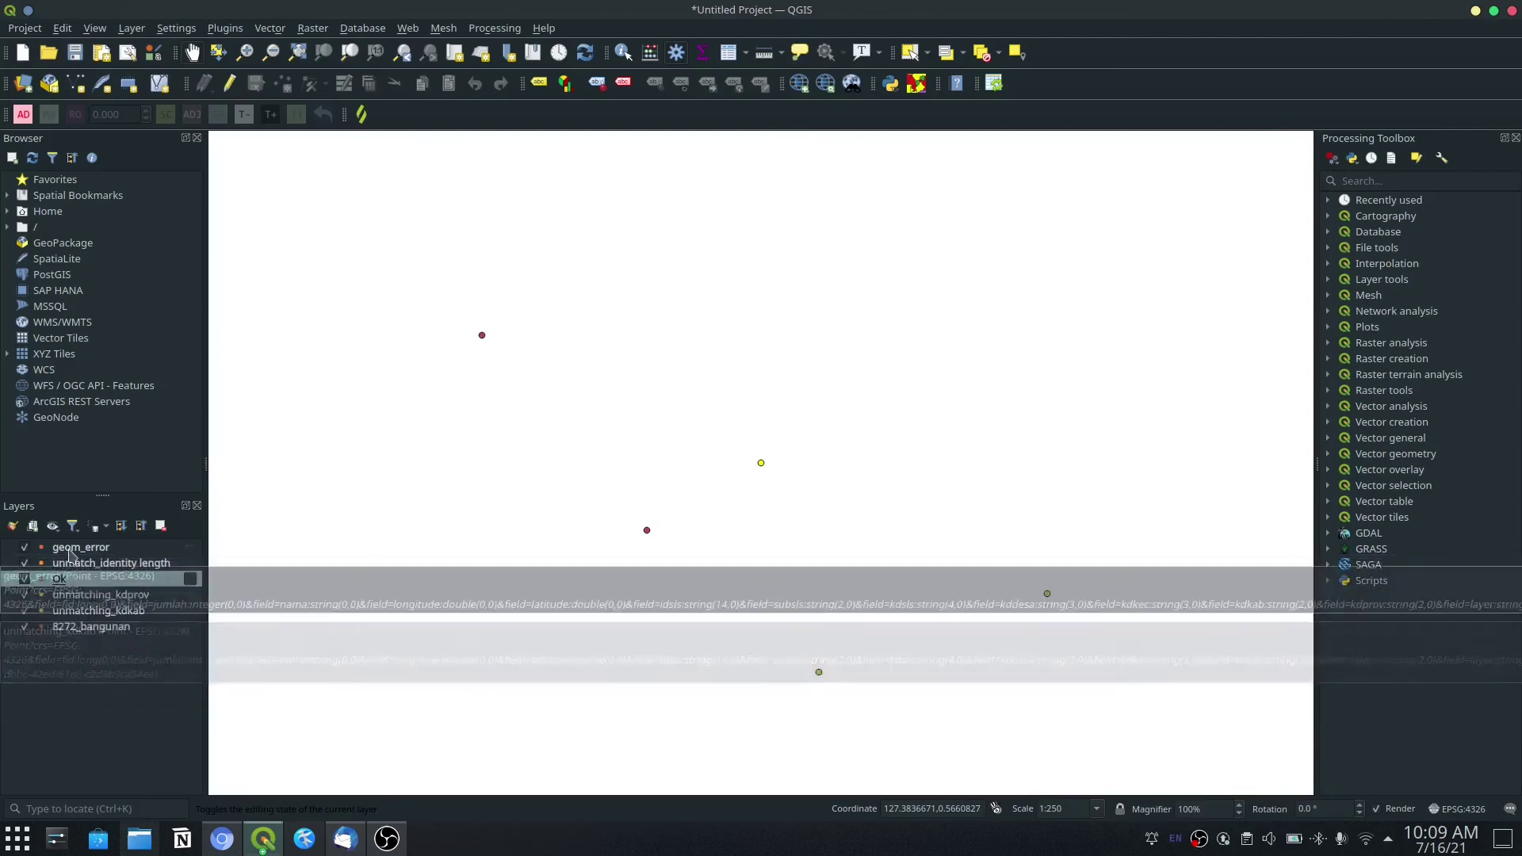
click(69, 548)
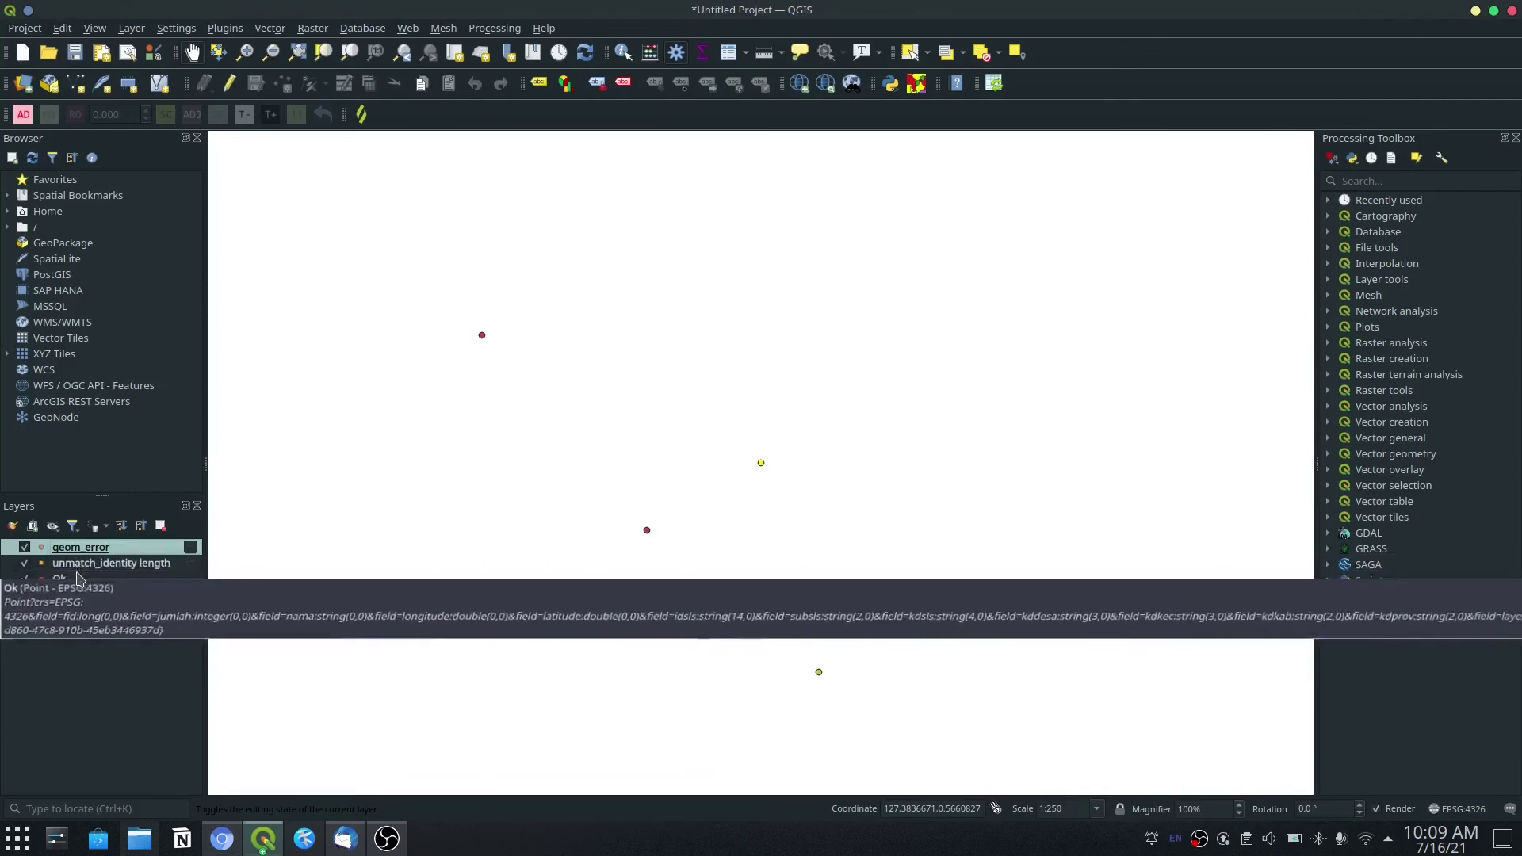
Go through the unmatch_identity length, unmatching_kdprov and unmatching_kdkab output layers in the layer list
click(89, 566)
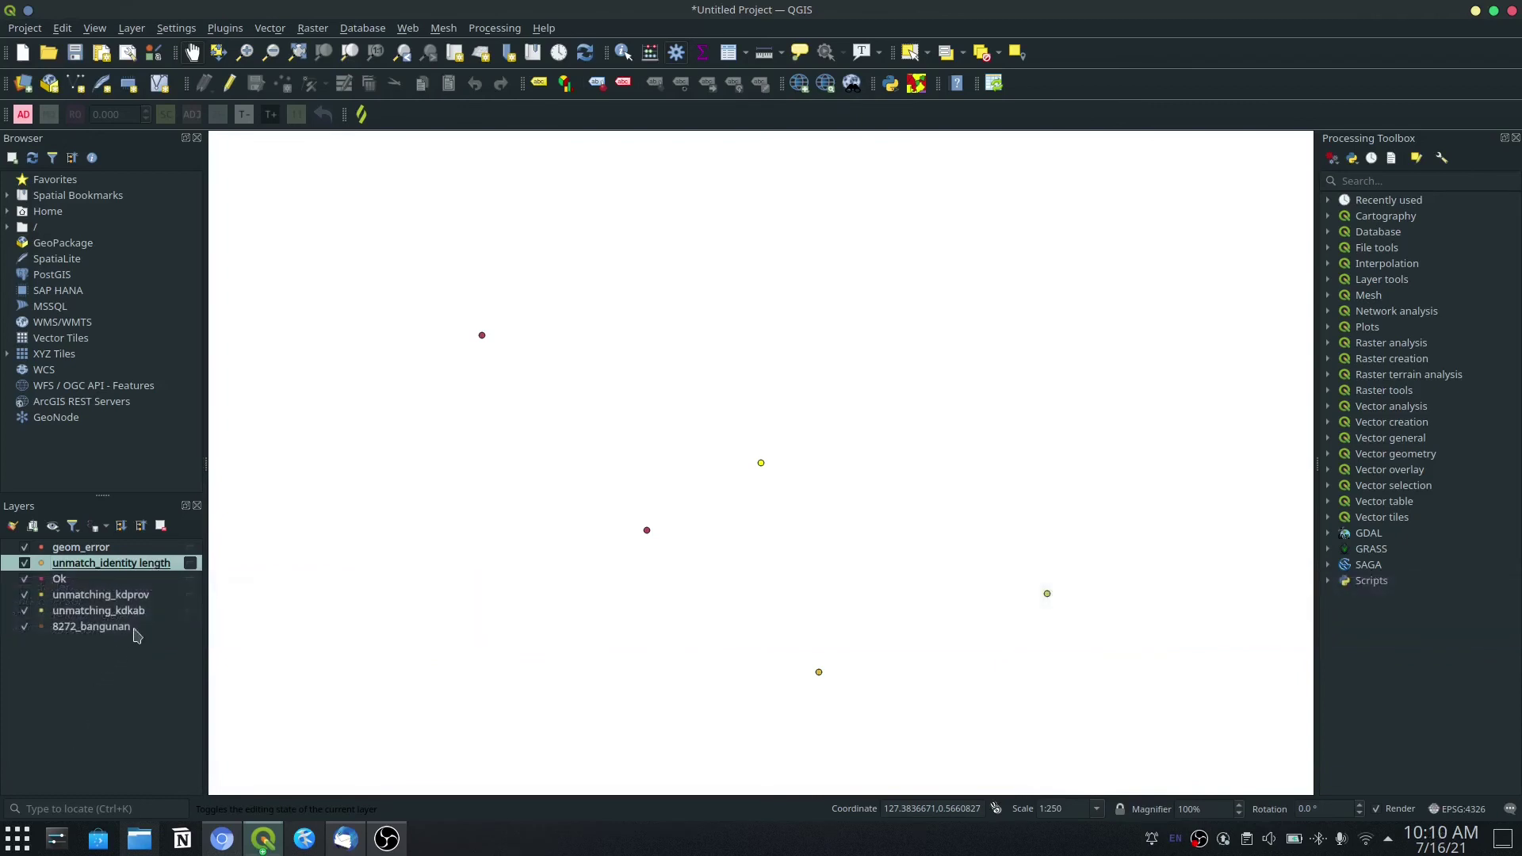
click(155, 595)
click(155, 612)
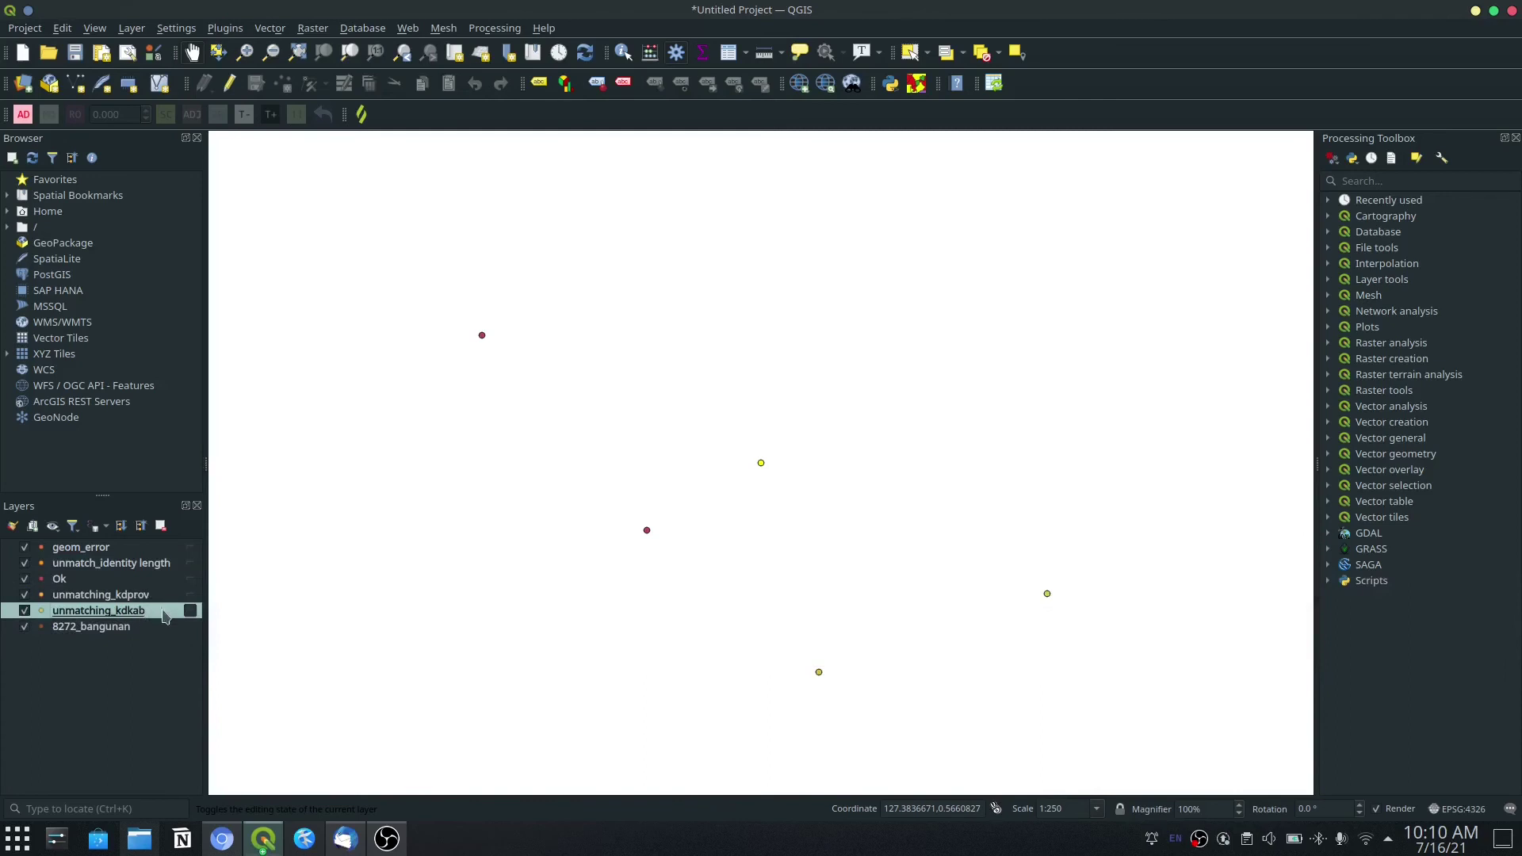
click(136, 651)
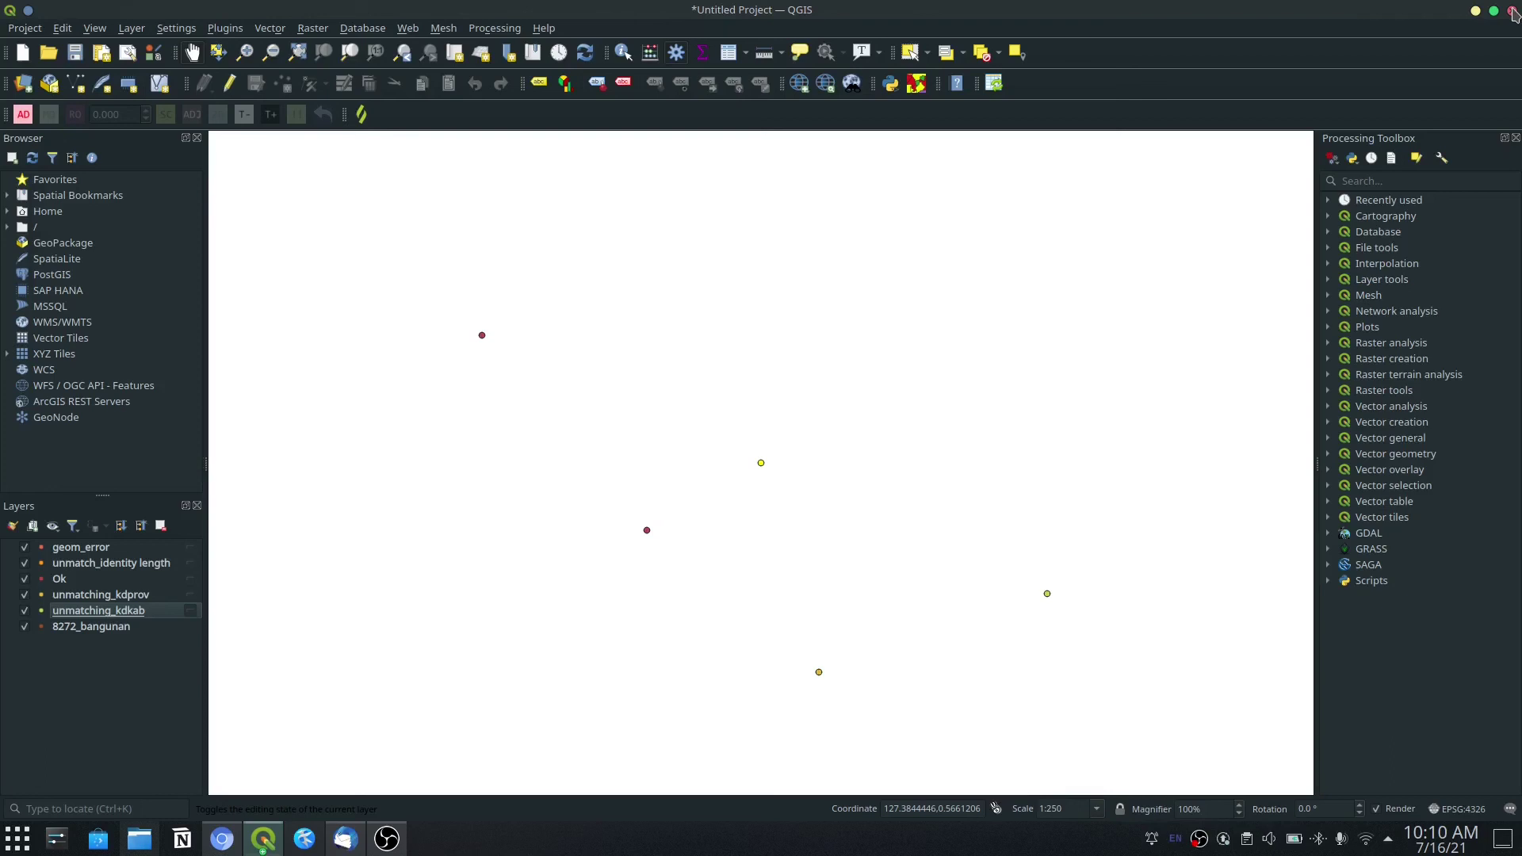
Keep the project with its temporary layers open and bring the check unstuck Model Designer window forward to review the model
click(1513, 17)
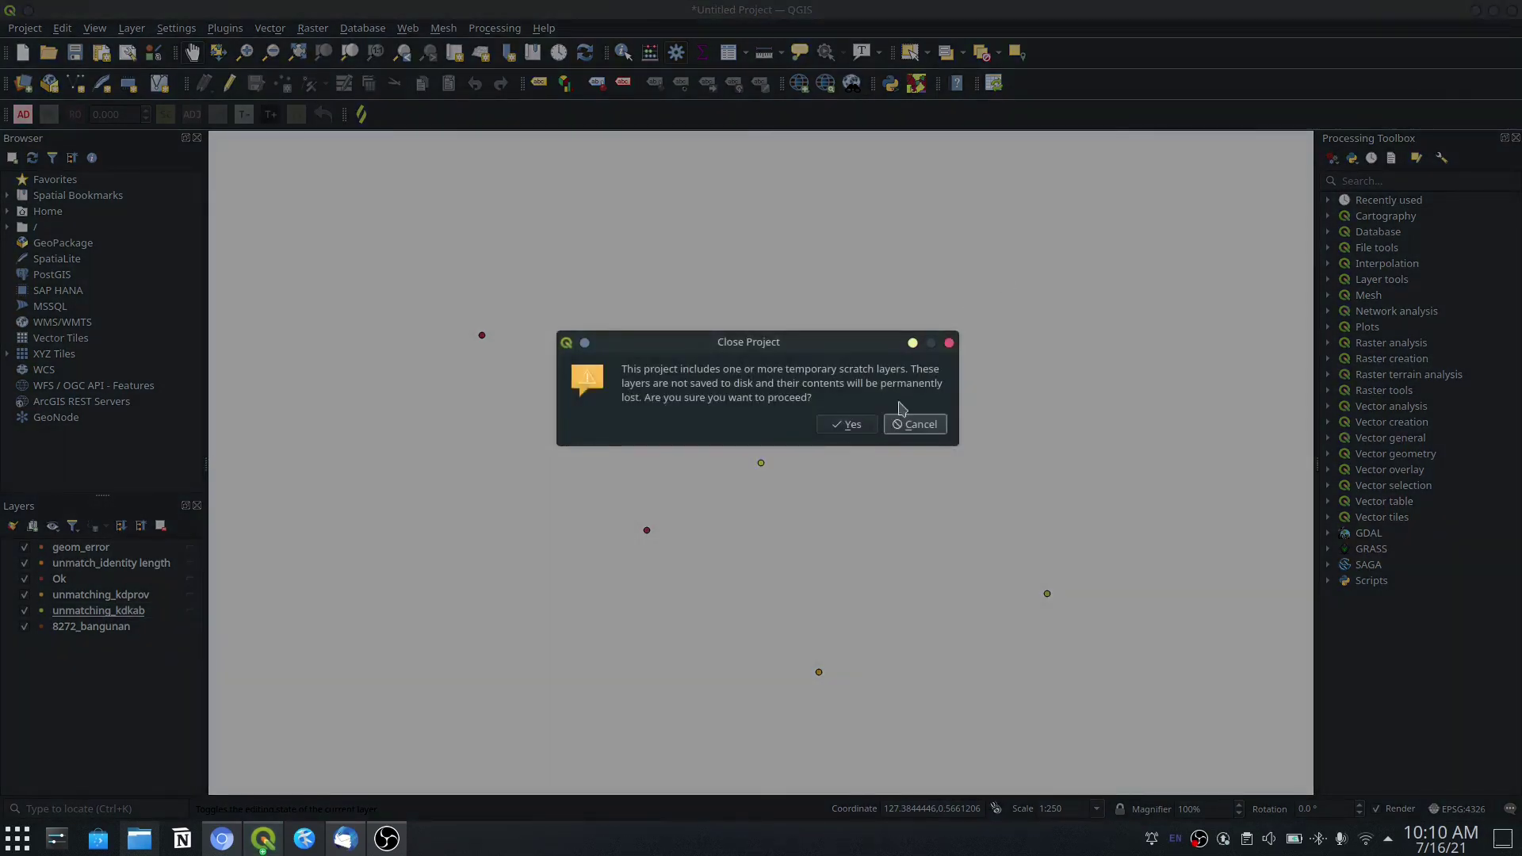
click(911, 424)
click(270, 847)
click(270, 847)
click(271, 847)
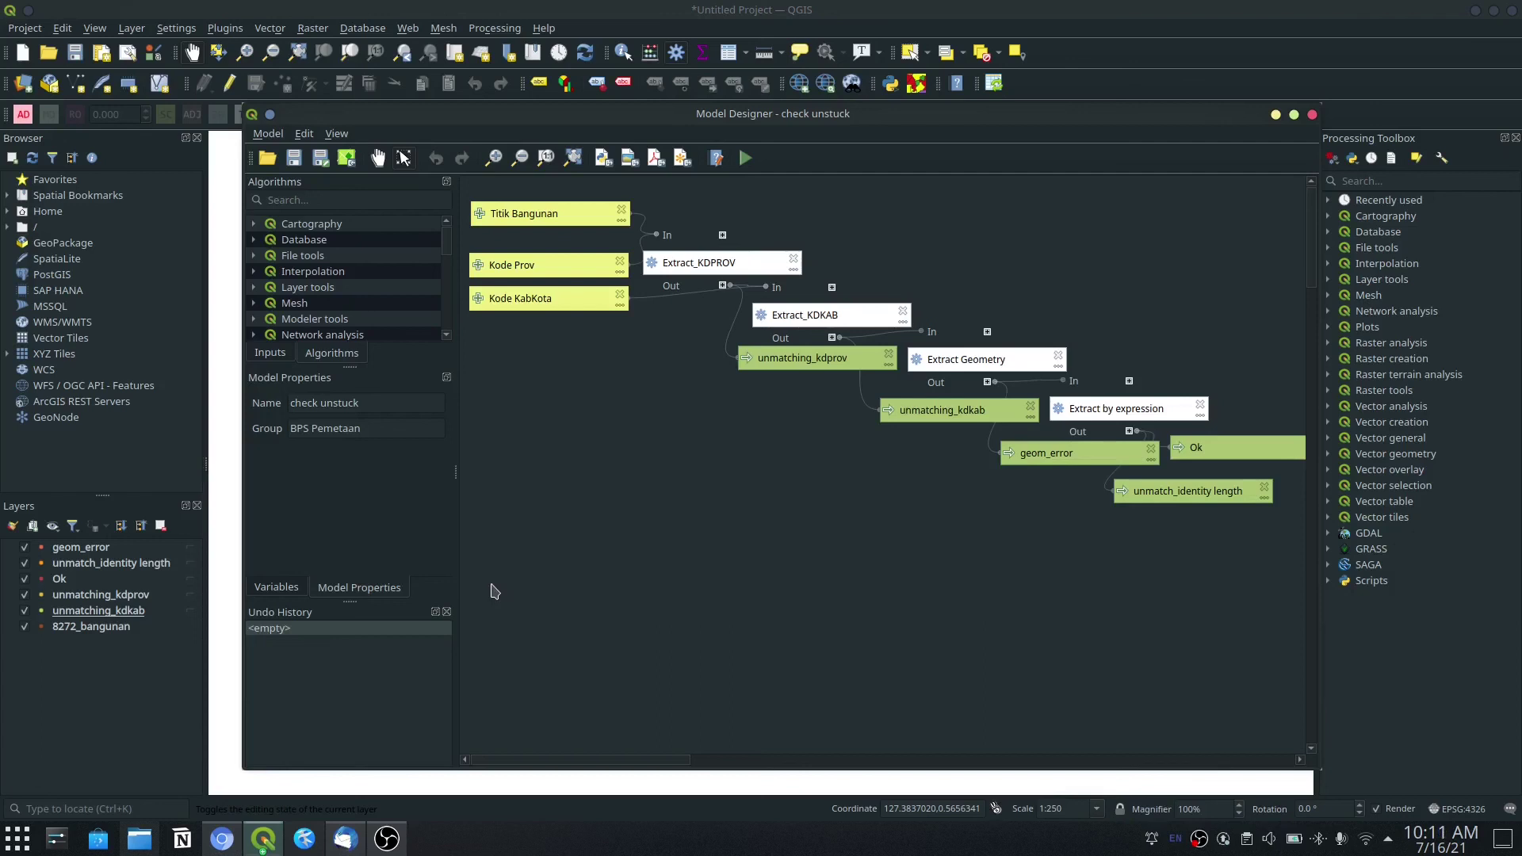
Switch to Chromium and view the template list on the Geospatial System page
click(222, 839)
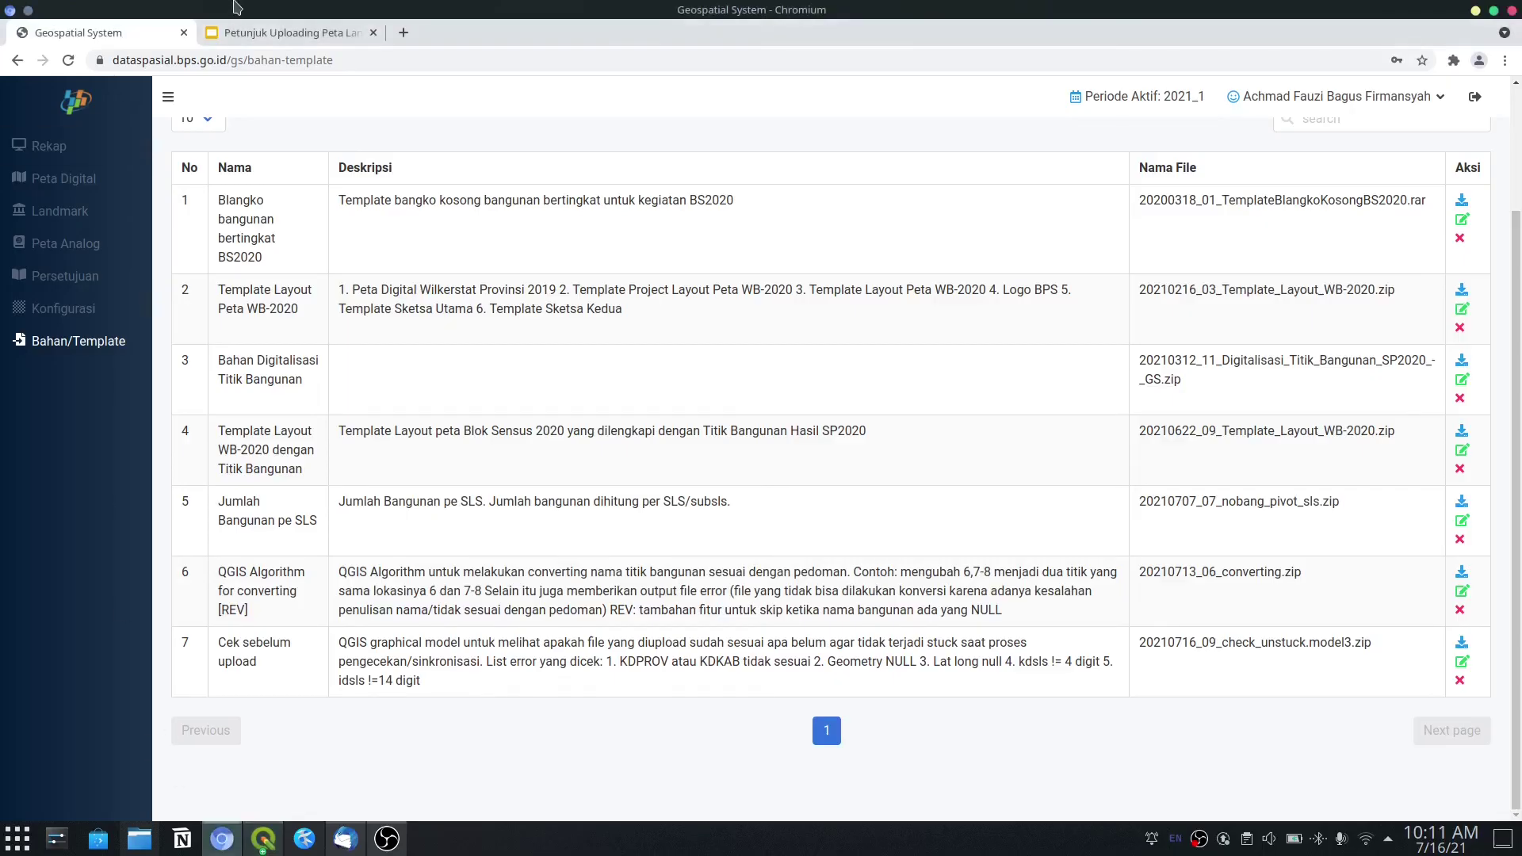